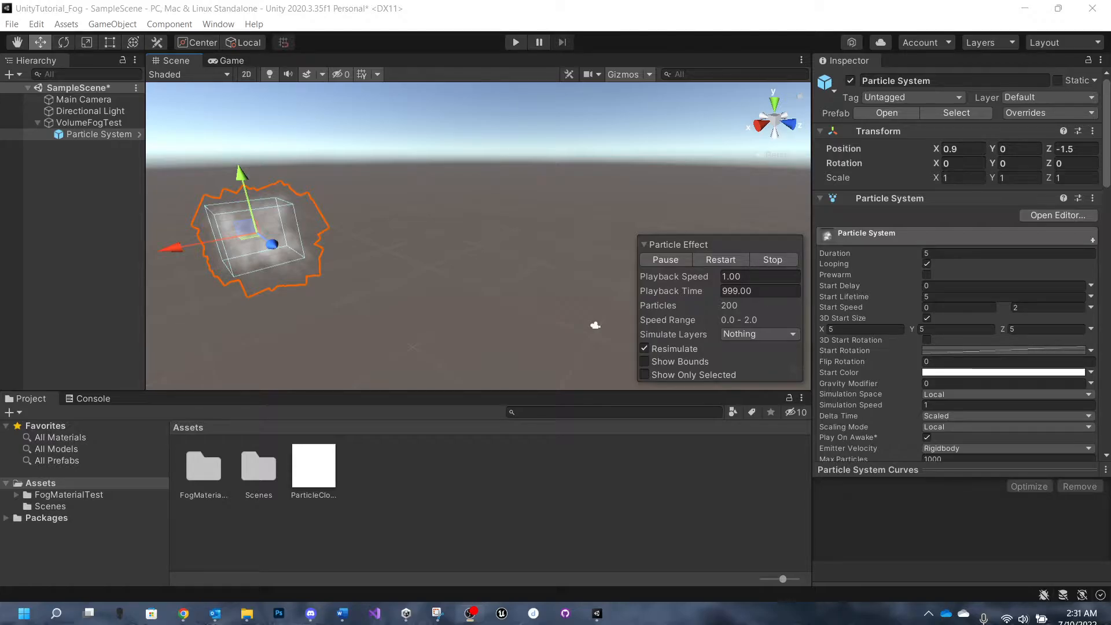
- Nudge the particle system under VolumeFogTest along the X axis to position 0.8
left_click_drag(165, 258, 169, 252)
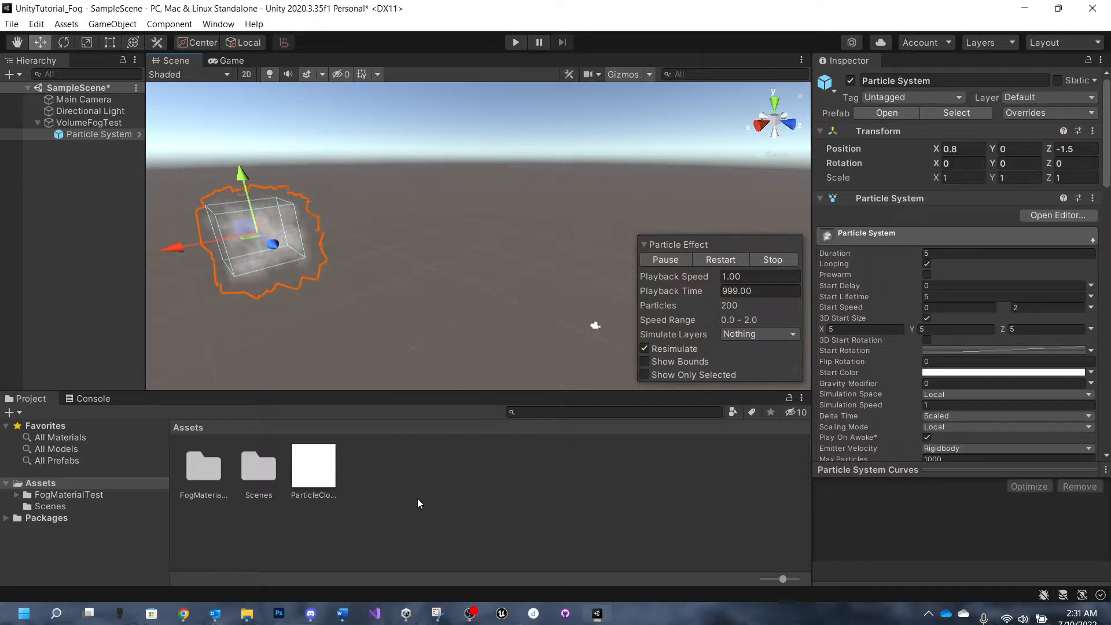
- Create a new folder named Fog in the project's Assets folder
right_click(418, 471)
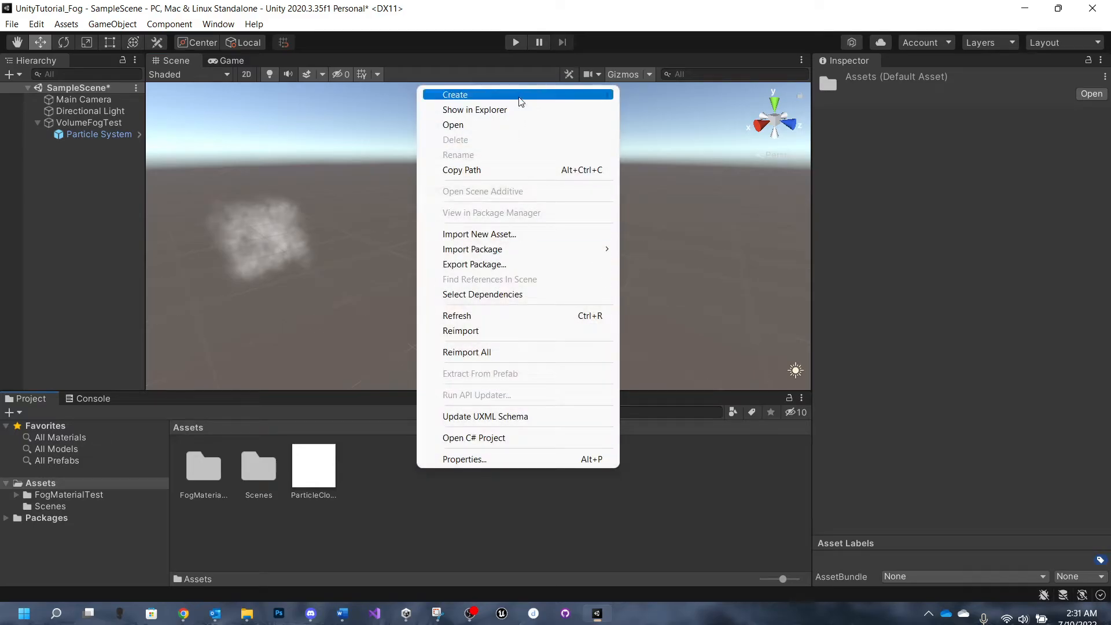
mouse_move(519, 97)
left_click(673, 58)
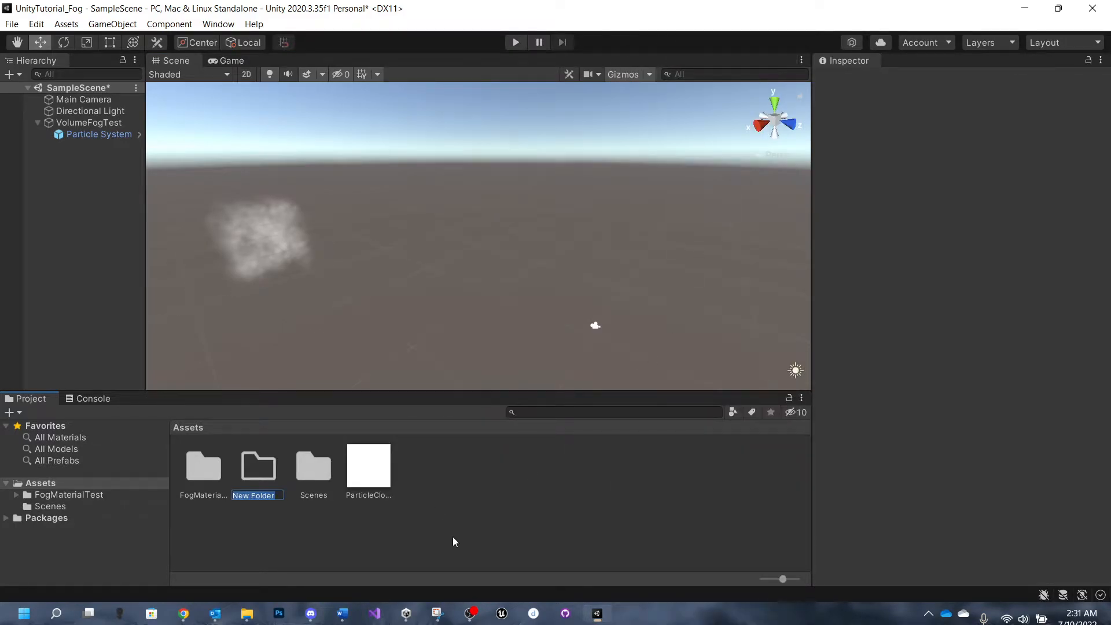
type("Fog")
key("Return")
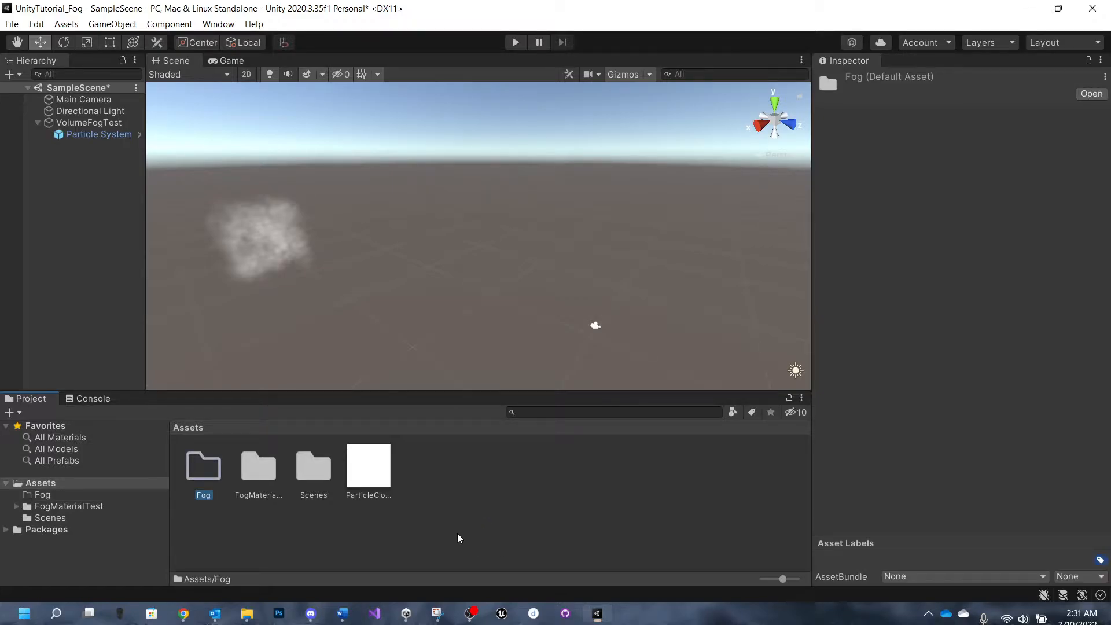
left_click(285, 544)
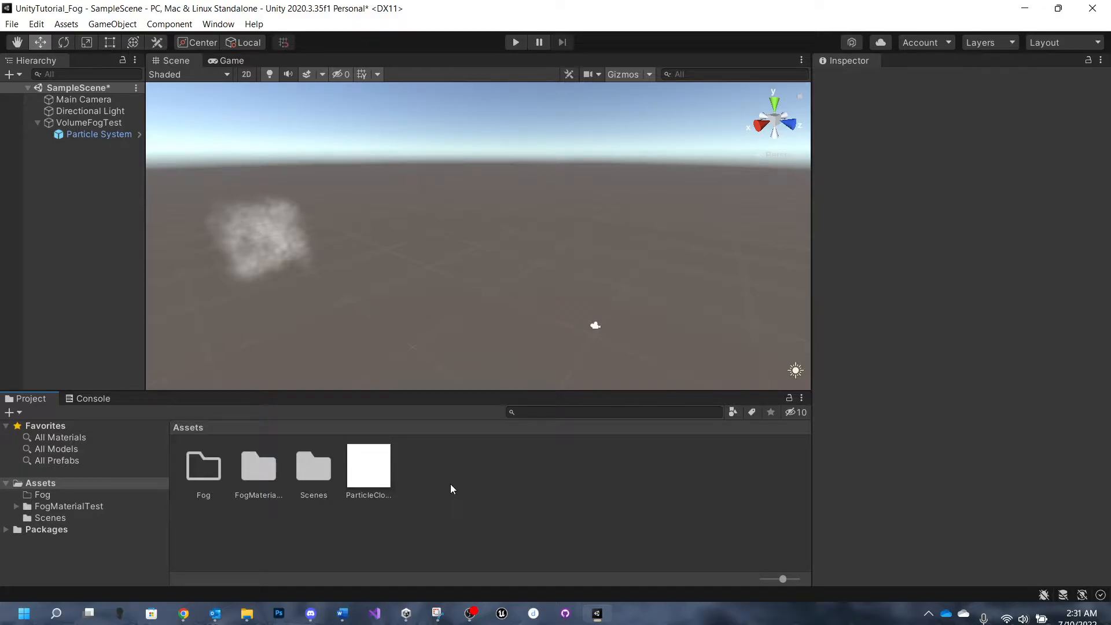
- Open the ParticleCloudWhite texture in the image viewer to inspect the cloud picture, and close it again
double_click(370, 473)
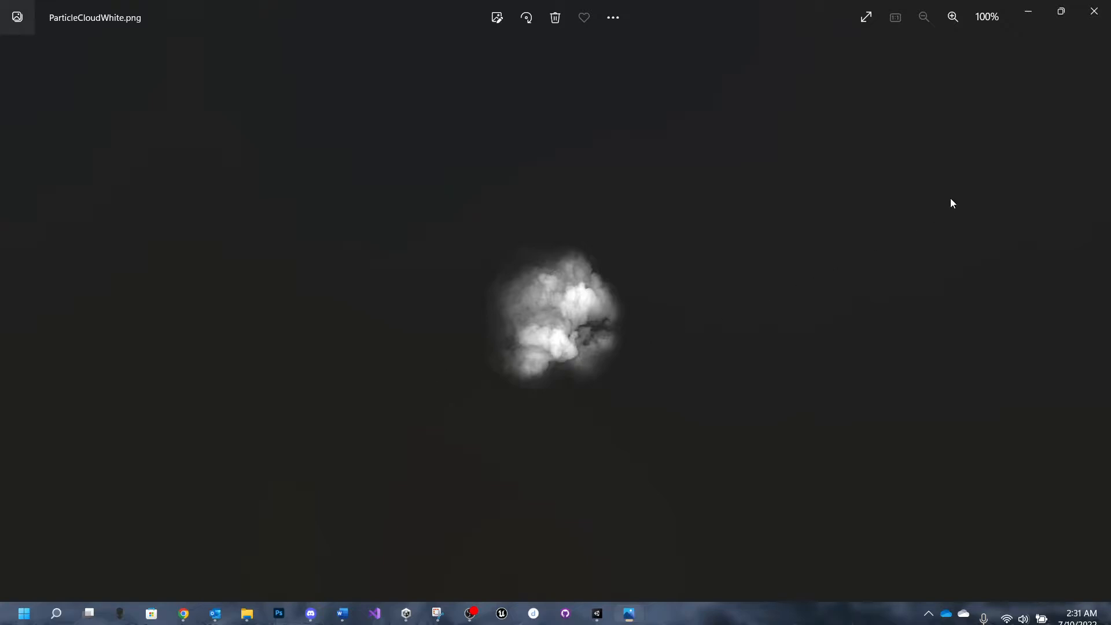
left_click(1093, 11)
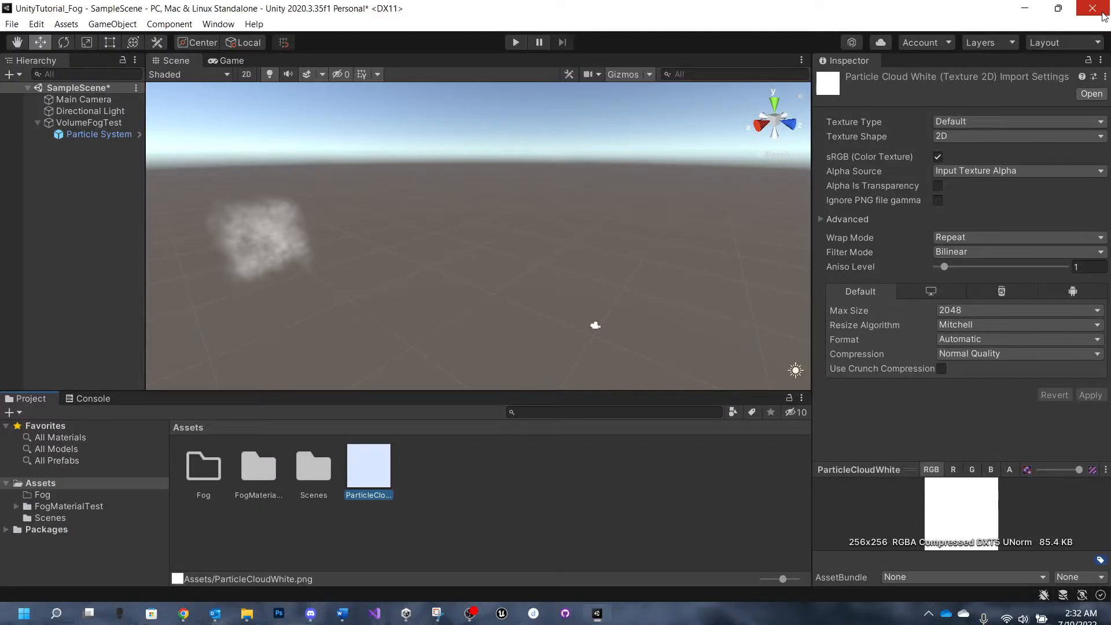
left_click(466, 501)
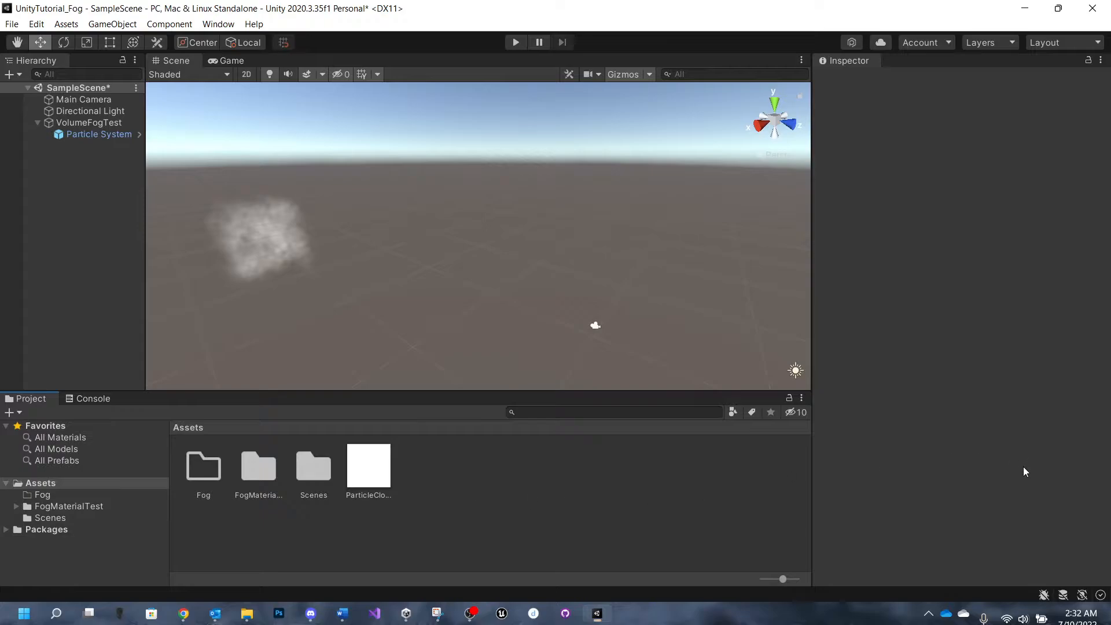
- Move the ParticleCloudWhite texture into the Fog folder and open that folder
left_click_drag(369, 467, 207, 471)
double_click(196, 473)
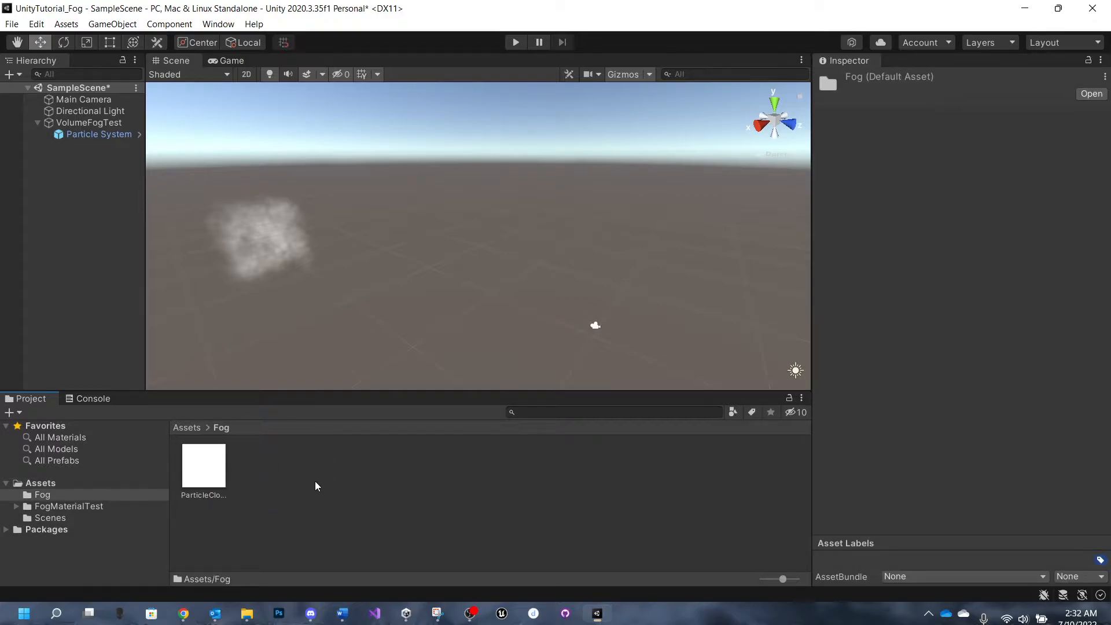
- Create a new material named FogMaterial in the Fog folder
right_click(291, 474)
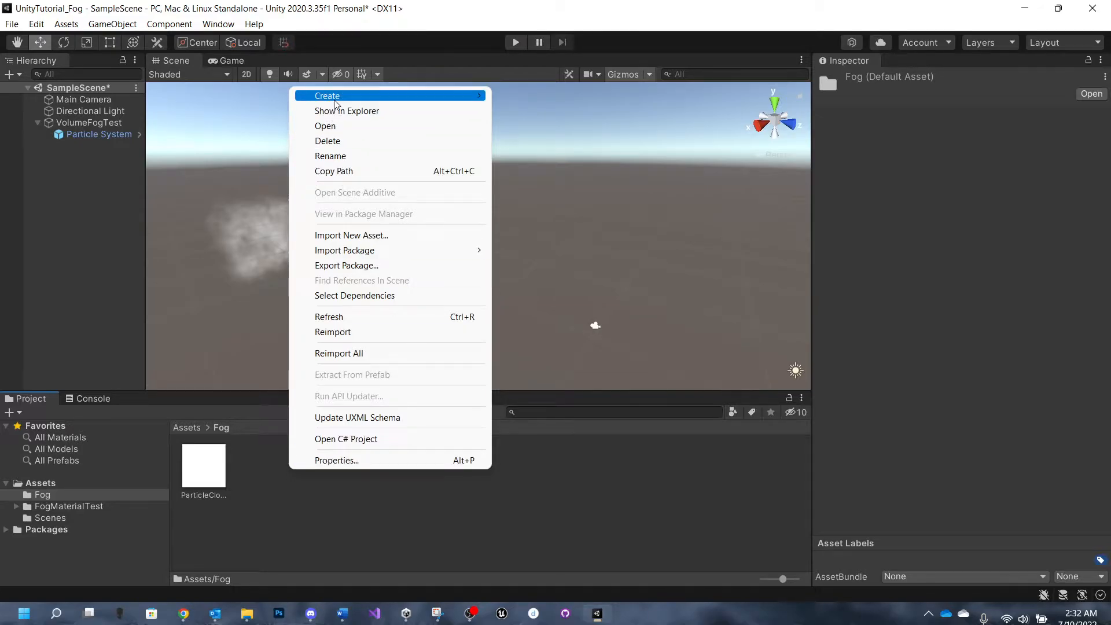
mouse_move(335, 104)
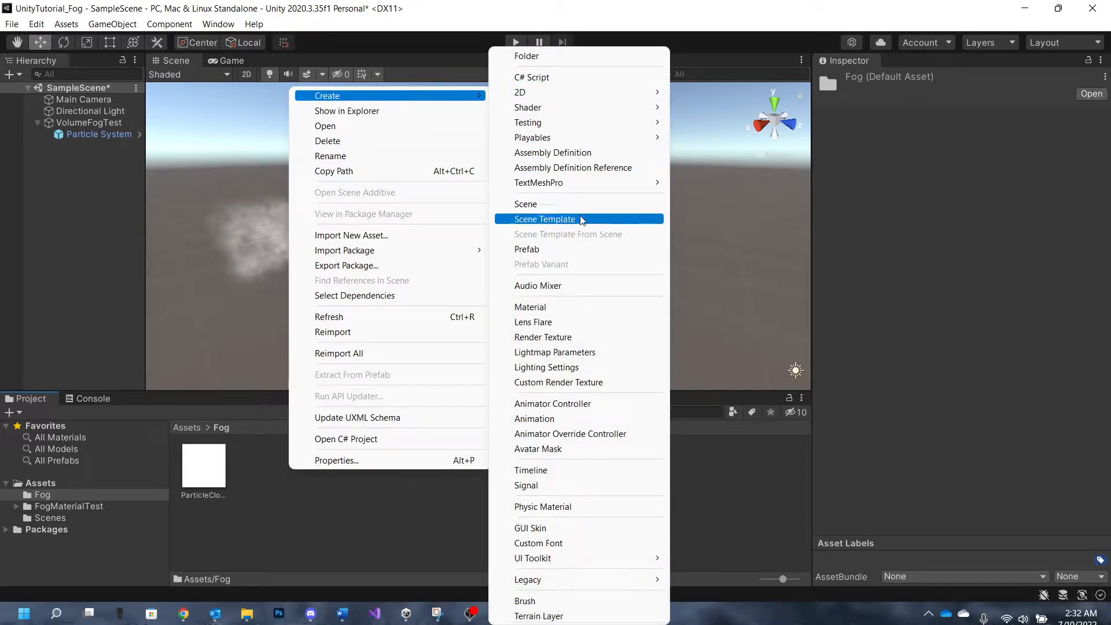
left_click(572, 306)
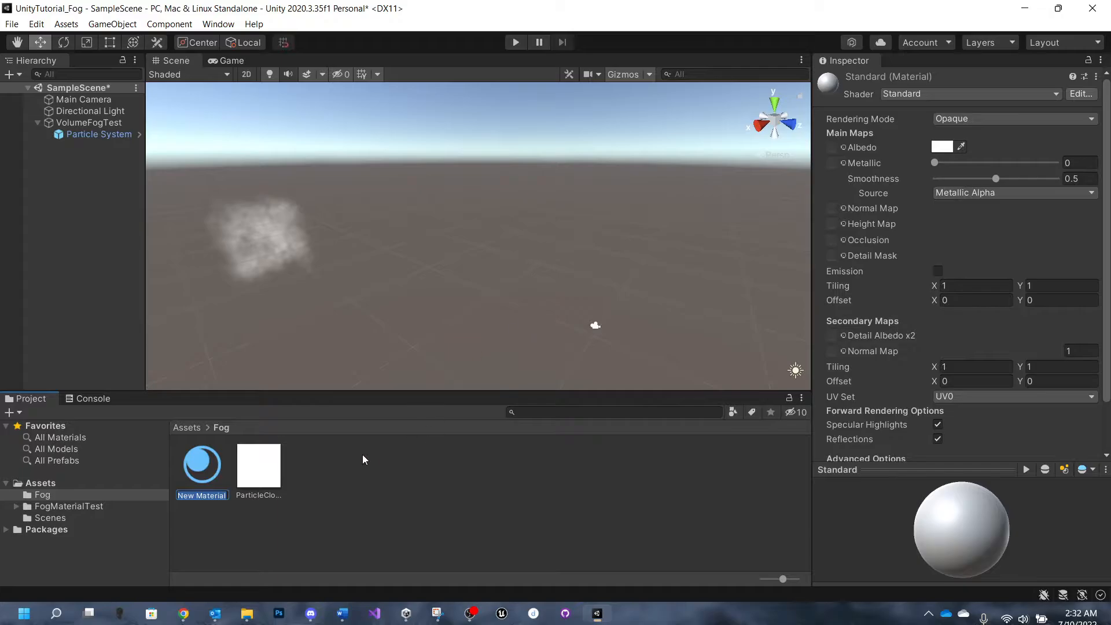
type("FogMaterial")
key("Return")
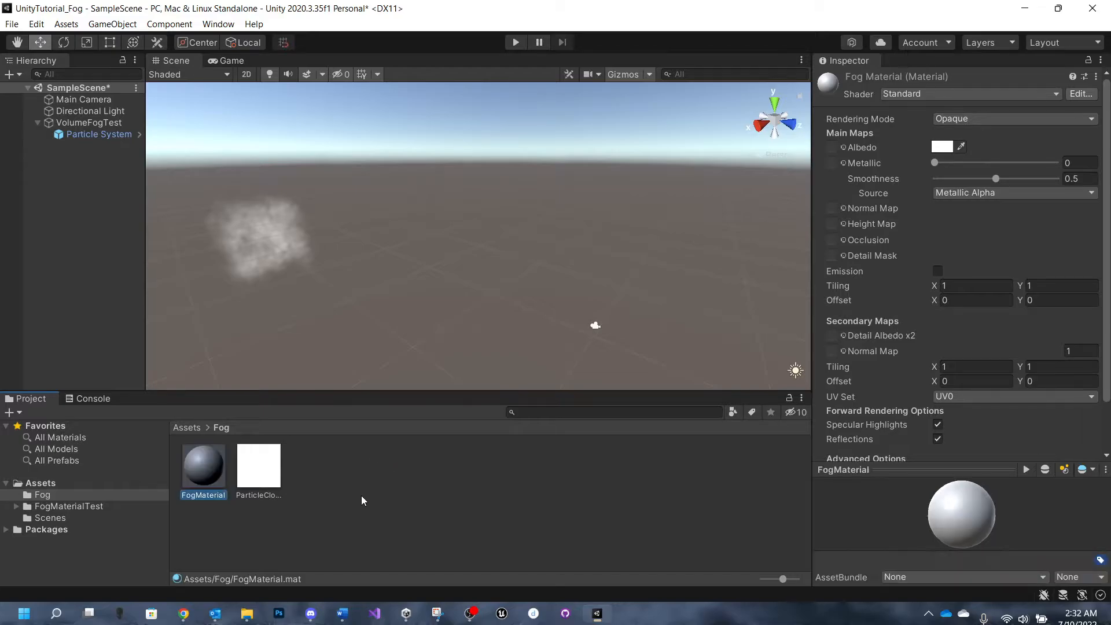
- Assign the ParticleCloudWhite texture to FogMaterial's Albedo and change its shader to Mobile/Particles/Alpha Blended
left_click_drag(261, 479, 833, 149)
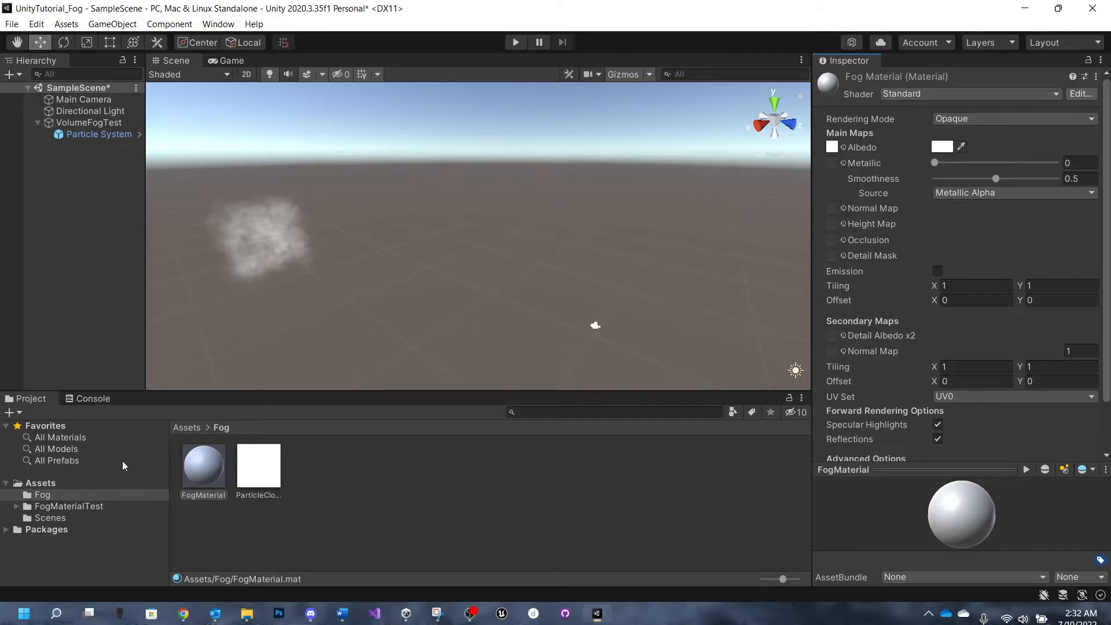
left_click(938, 96)
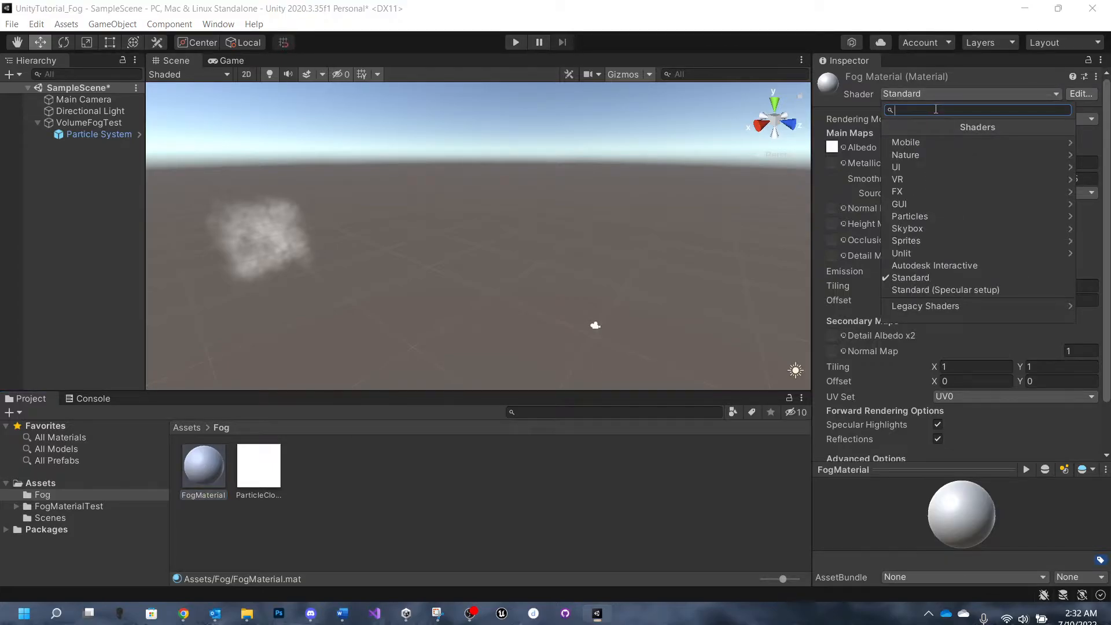
type("alpha")
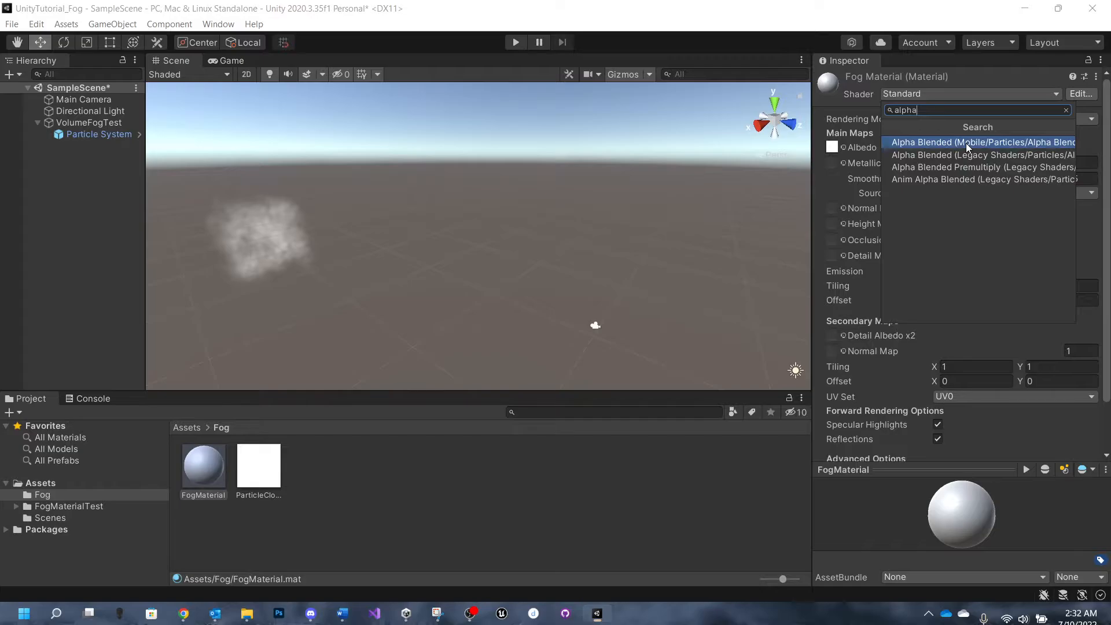
left_click(1001, 142)
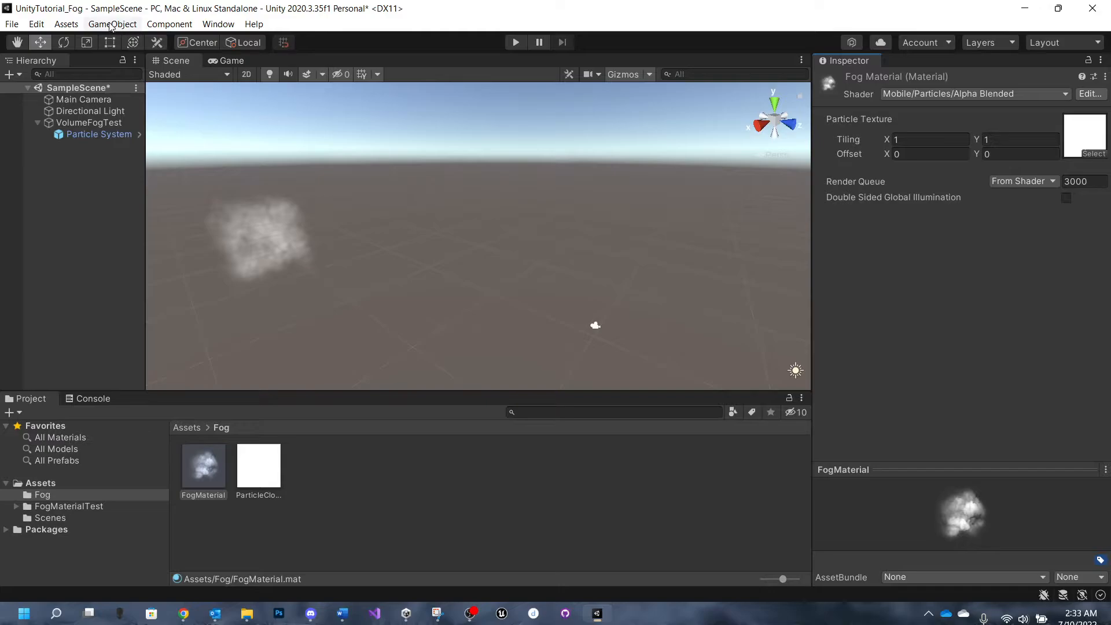
- Create an empty game object named VolumeFog in the scene
left_click(108, 27)
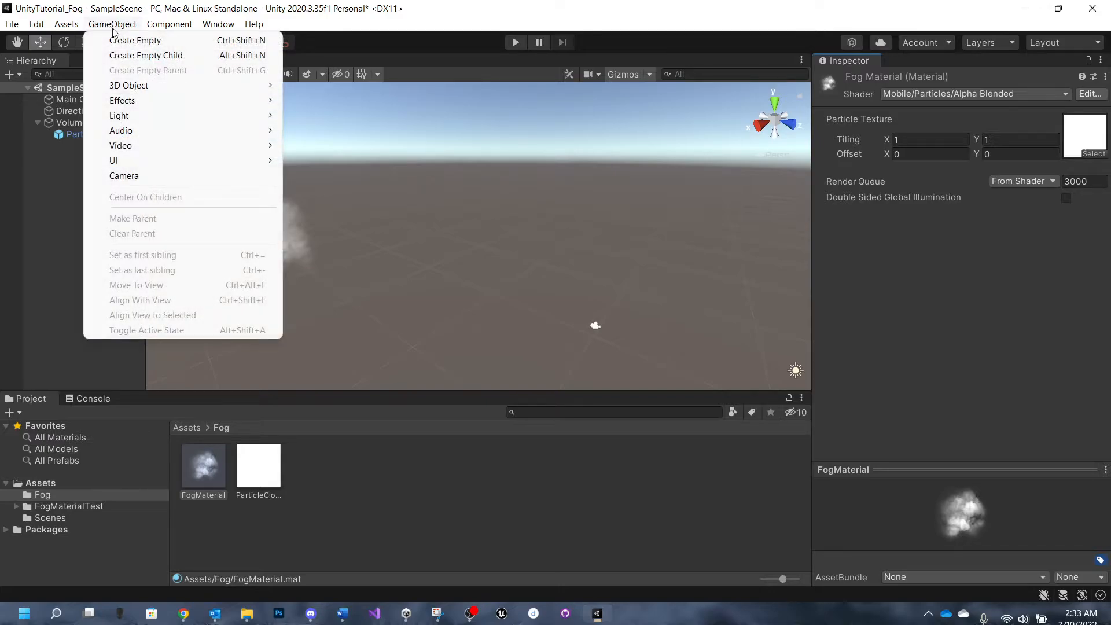
left_click(128, 40)
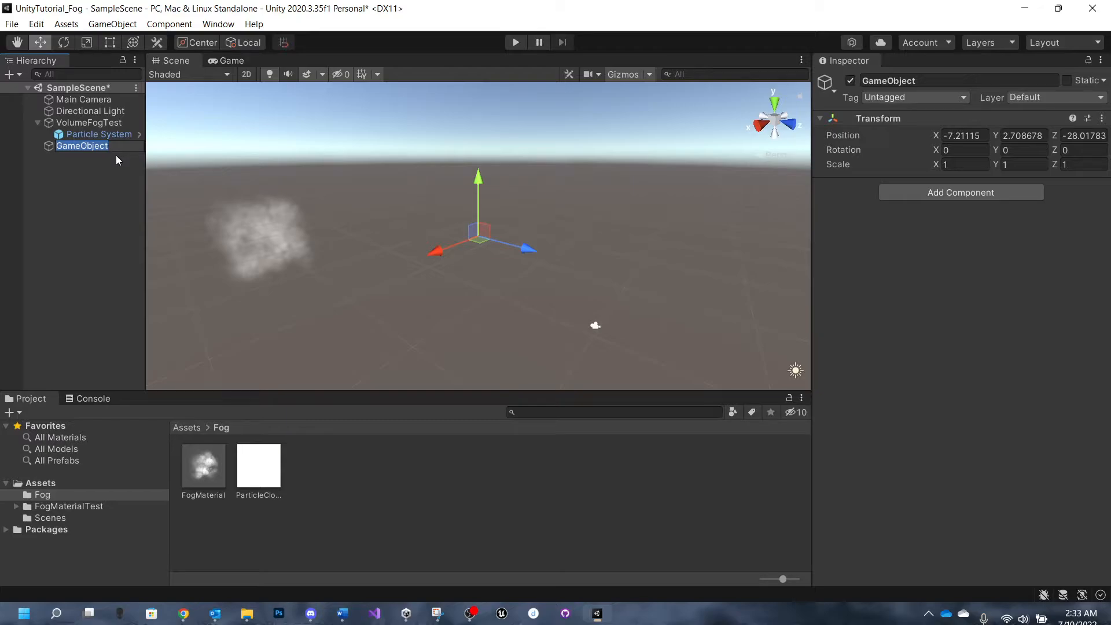
type("VolumeFog")
left_click(102, 198)
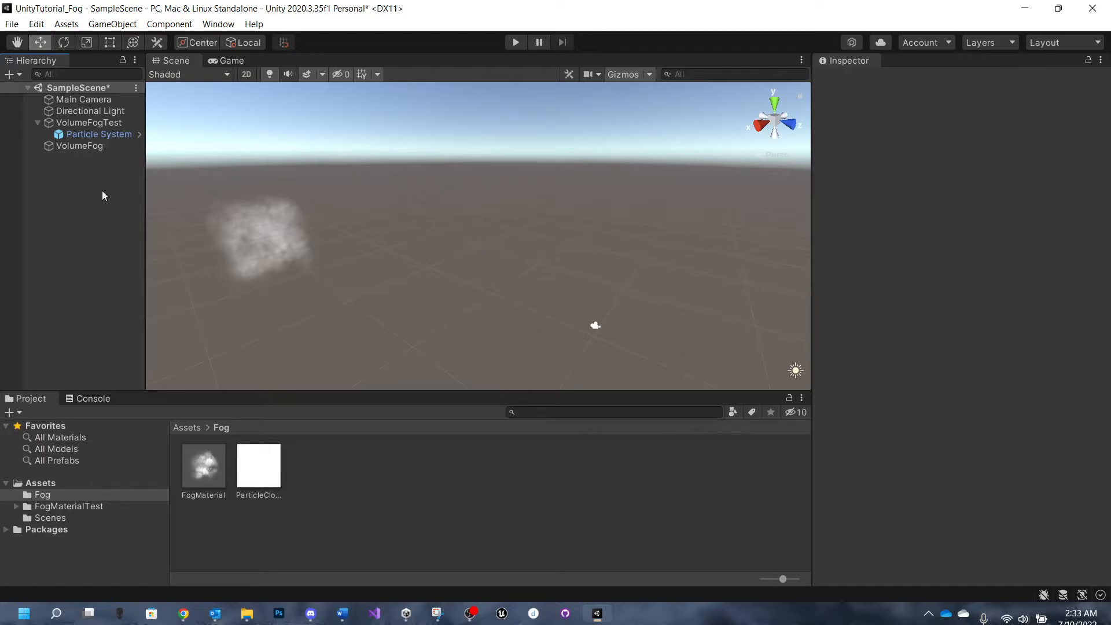
- Add a Particle System effect as a child of VolumeFog, keeping its default name
right_click(74, 147)
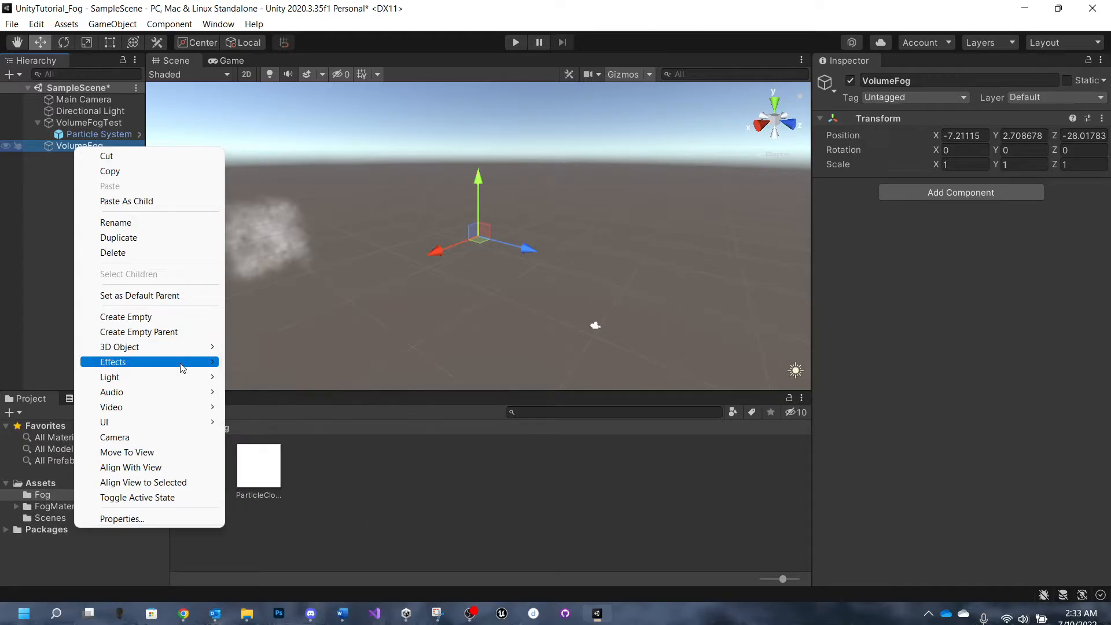
mouse_move(204, 363)
left_click(276, 362)
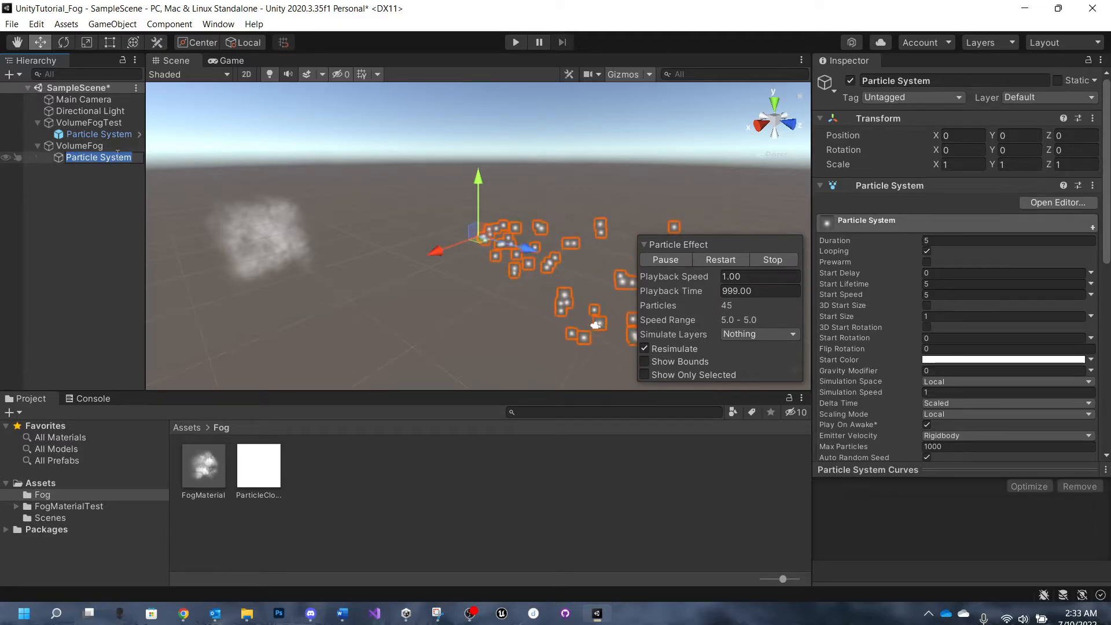
left_click(107, 186)
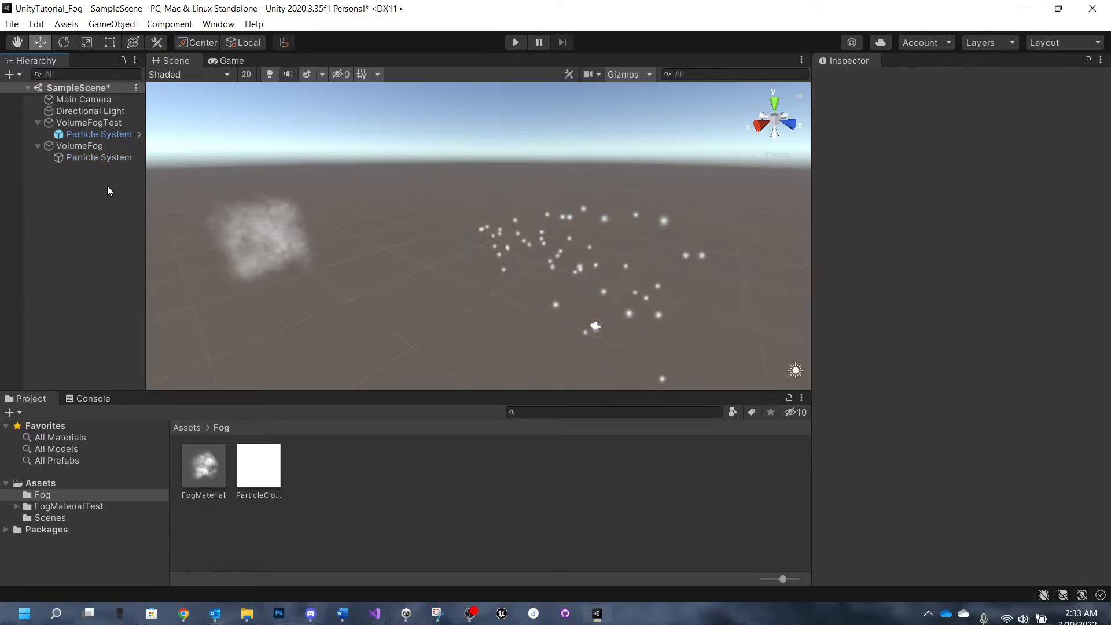
- Move VolumeFog's particle system along its Z axis to position -6.9
left_click(106, 156)
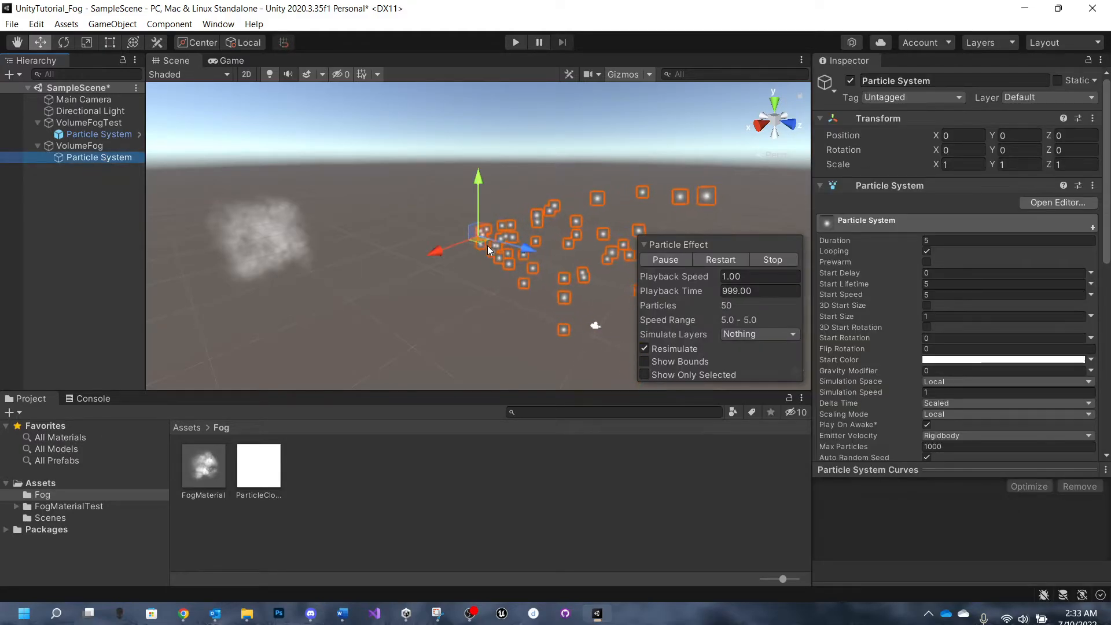
left_click_drag(527, 249, 482, 237)
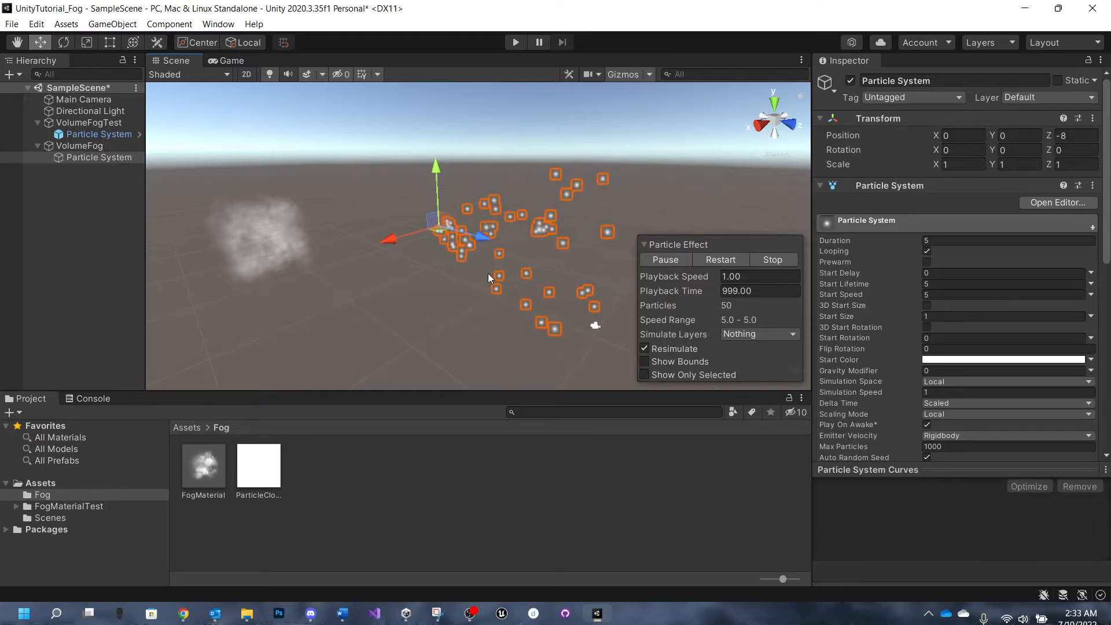
mouse_move(484, 239)
left_mouse_down()
mouse_move(500, 237)
mouse_move(483, 234)
left_mouse_up()
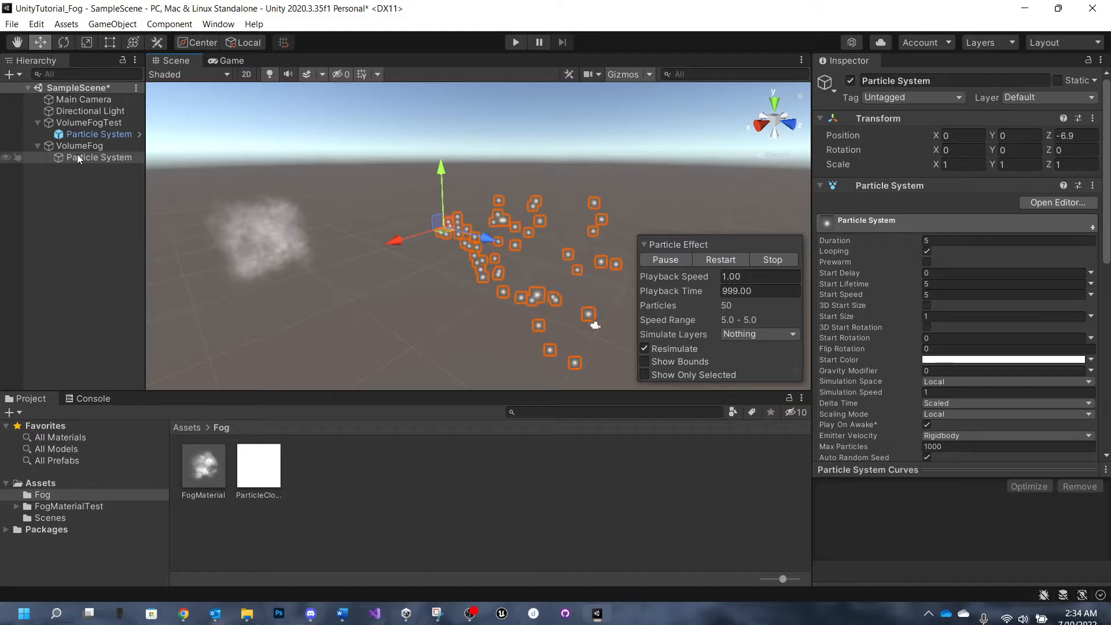
- Assign FogMaterial as the material in the Renderer module of VolumeFog's particle system
left_click(113, 158)
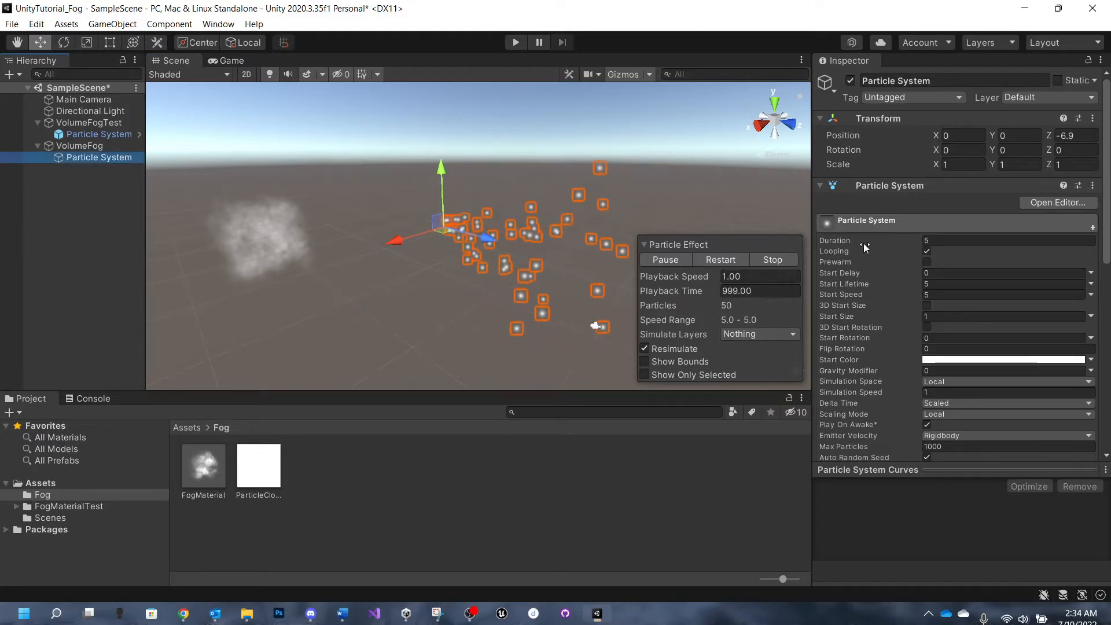
scroll(864, 243, "down", 4)
scroll(864, 243, "down", 4)
scroll(864, 243, "up", 8)
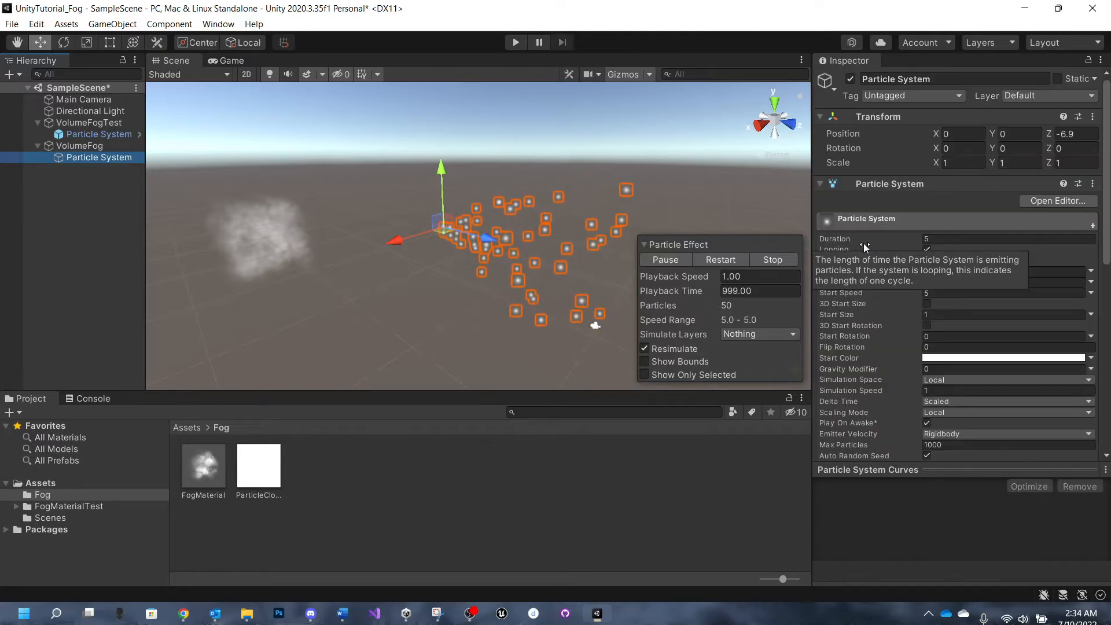
scroll(863, 243, "down", 10)
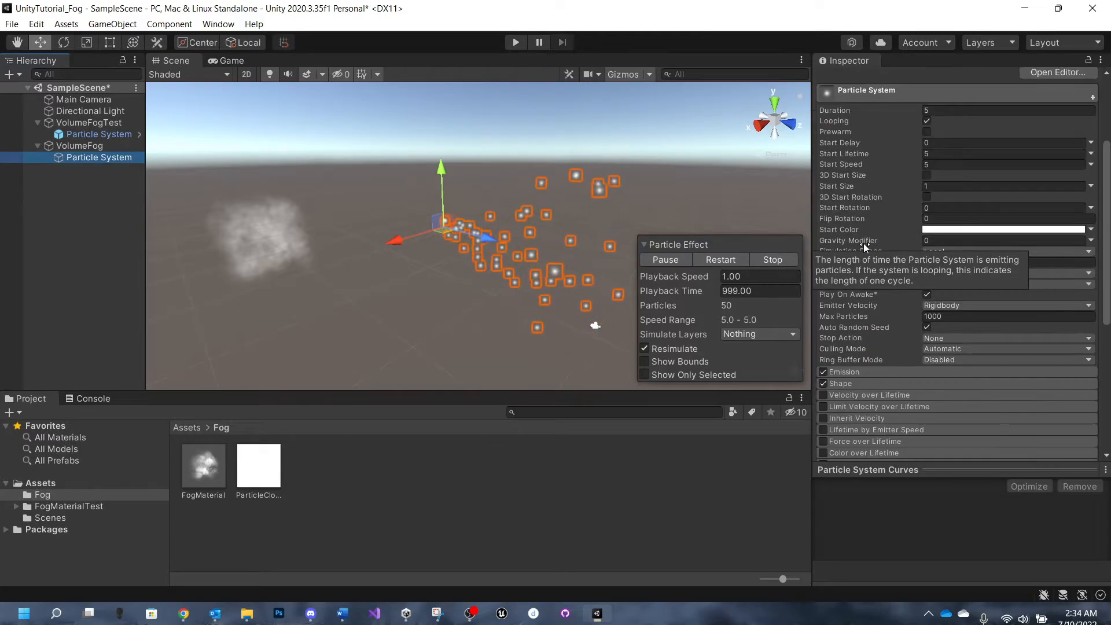
scroll(864, 243, "up", 10)
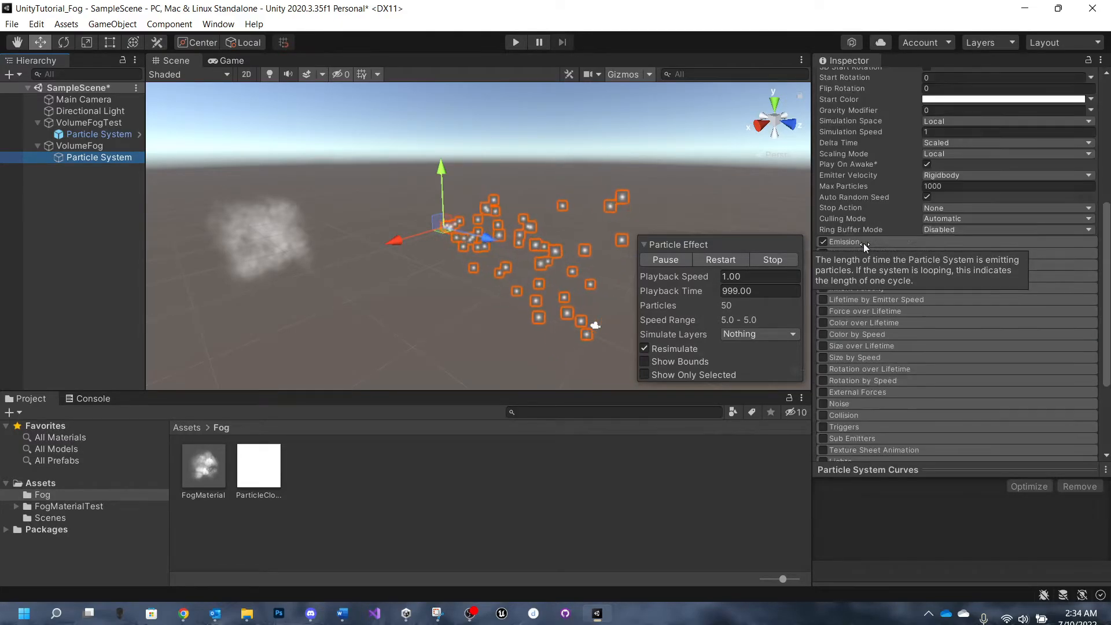
scroll(863, 243, "down", 10)
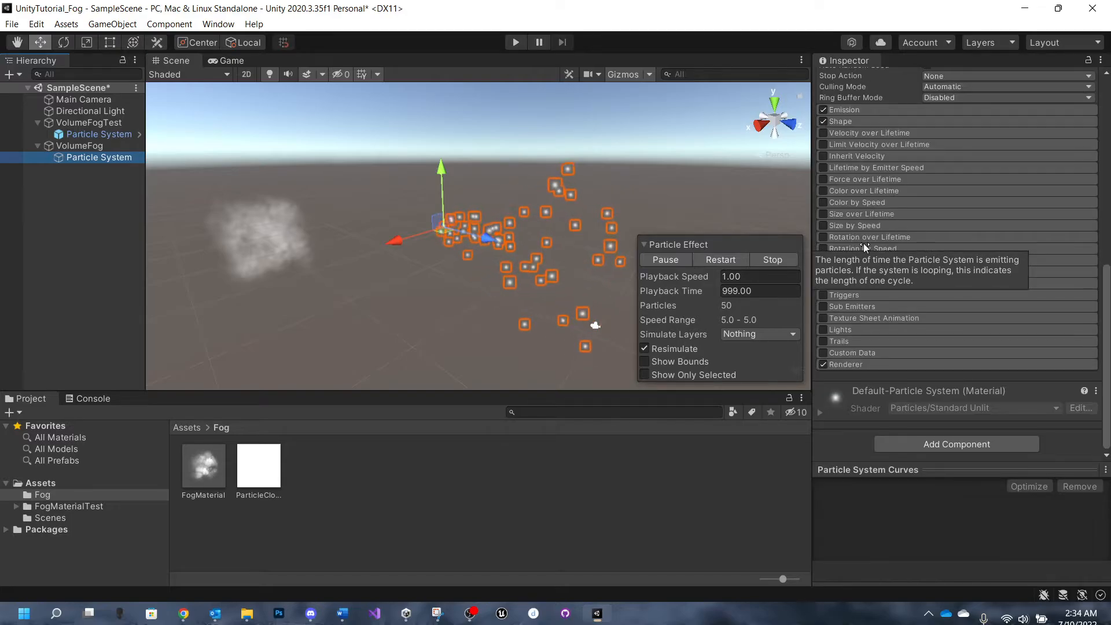
left_click(873, 360)
scroll(870, 346, "down", 5)
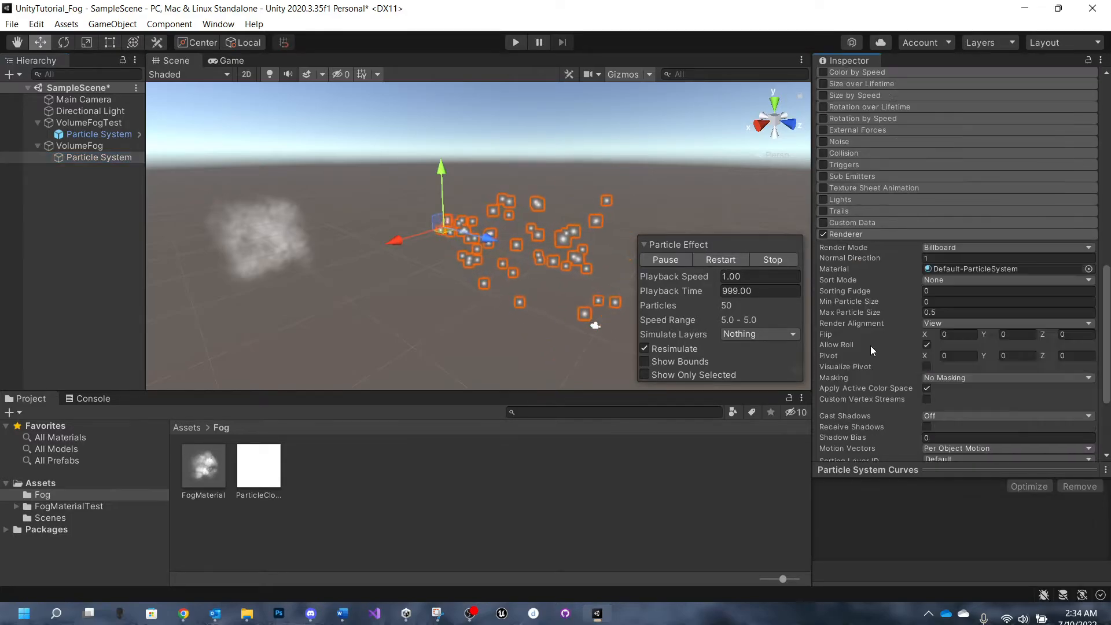
scroll(866, 339, "down", 5)
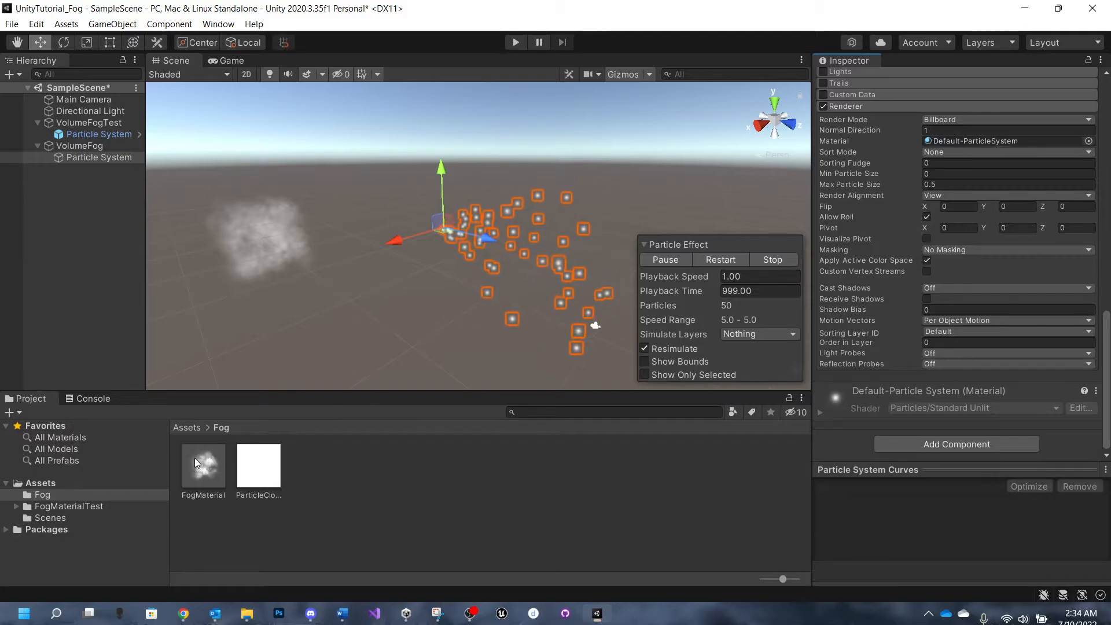
left_click_drag(212, 476, 973, 141)
left_click(1089, 141)
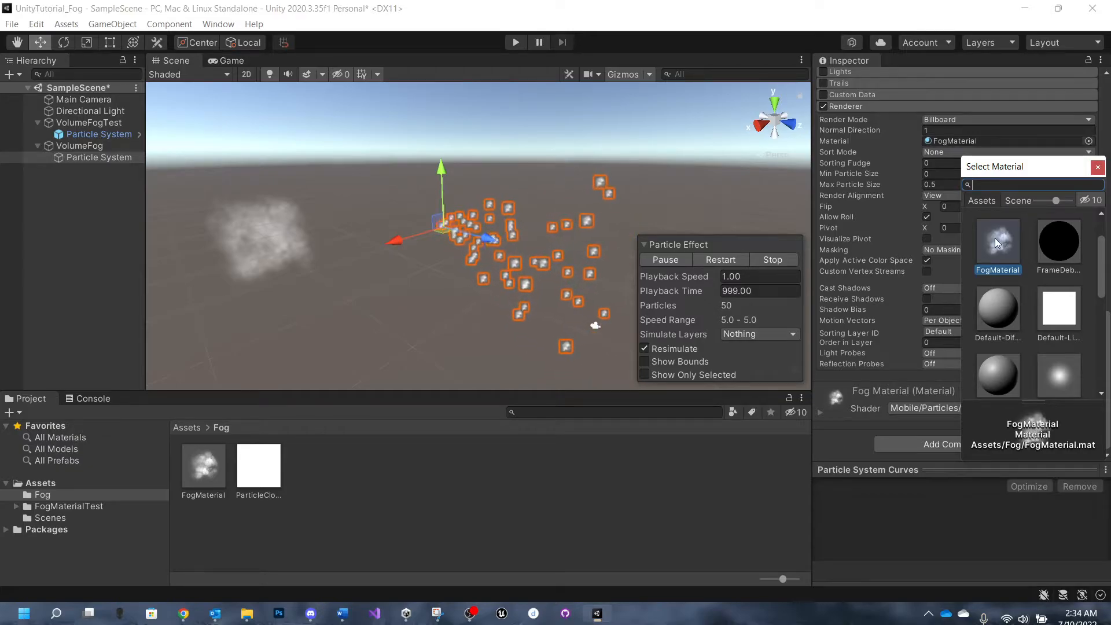
left_click(1097, 167)
scroll(508, 242, "up", 2)
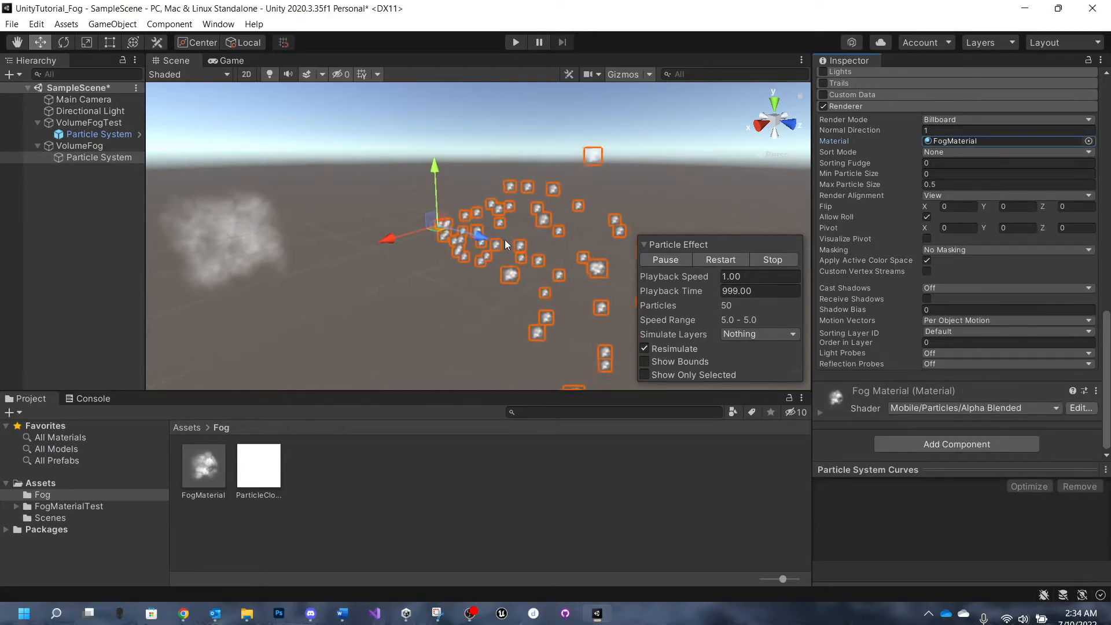
- Set the particle system's Start Speed to Random Between Two Constants, with values 0 and 2
scroll(508, 239, "up", 3)
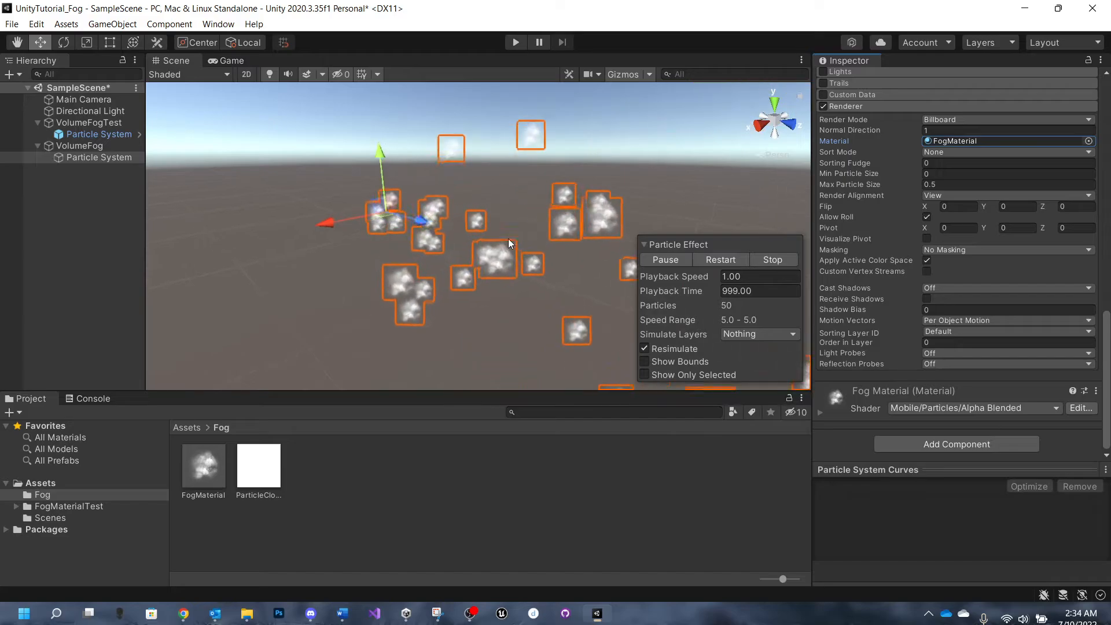
scroll(455, 218, "up", 3)
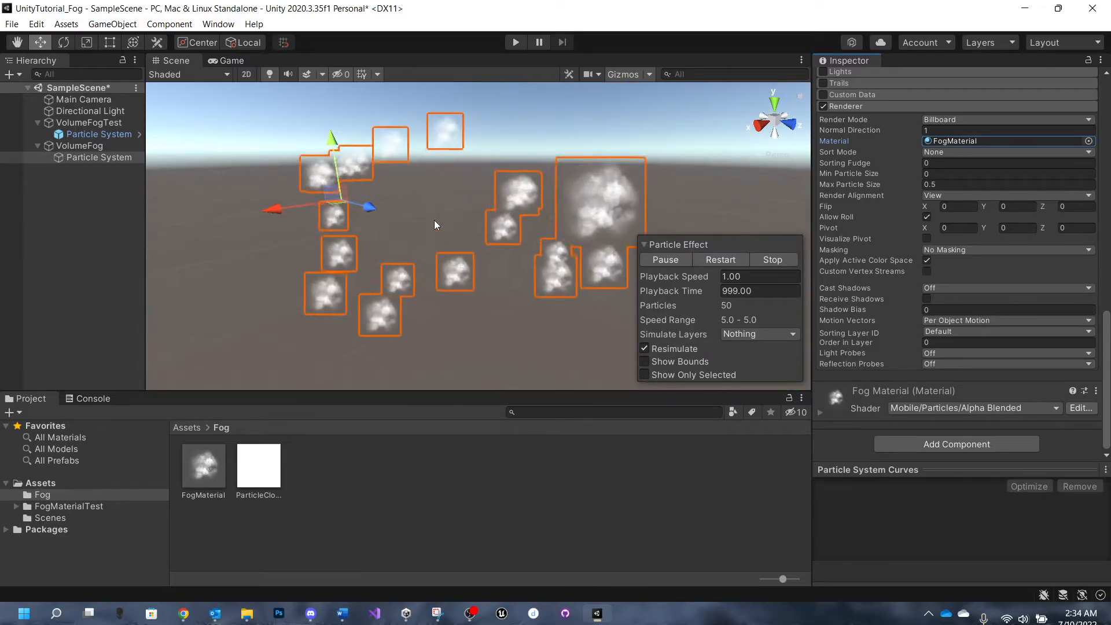
scroll(434, 220, "down", 5)
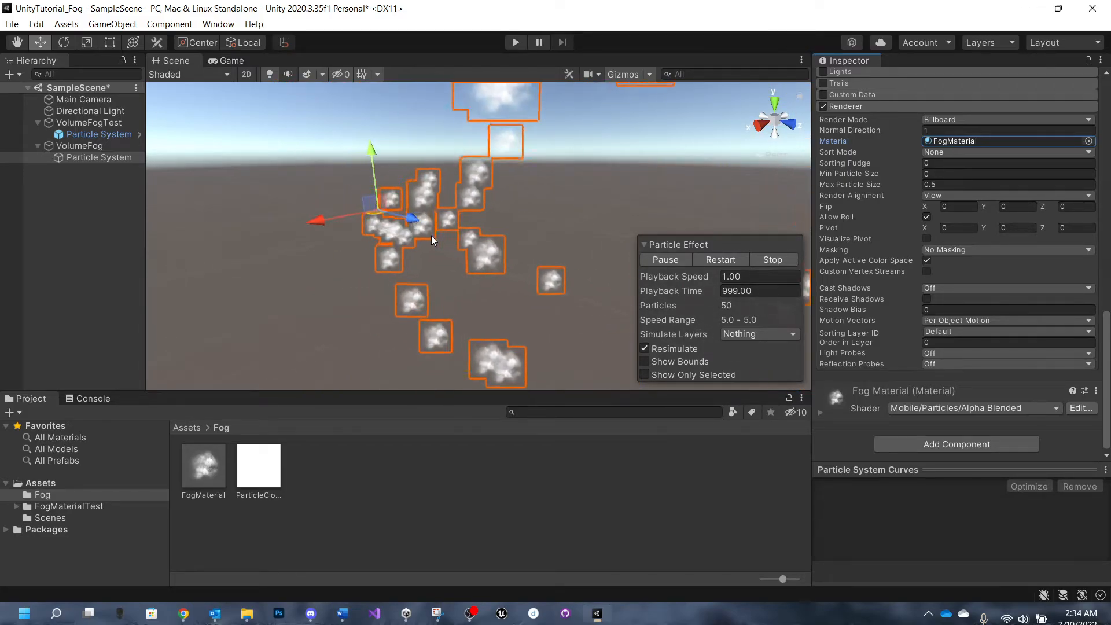
scroll(432, 234, "down", 5)
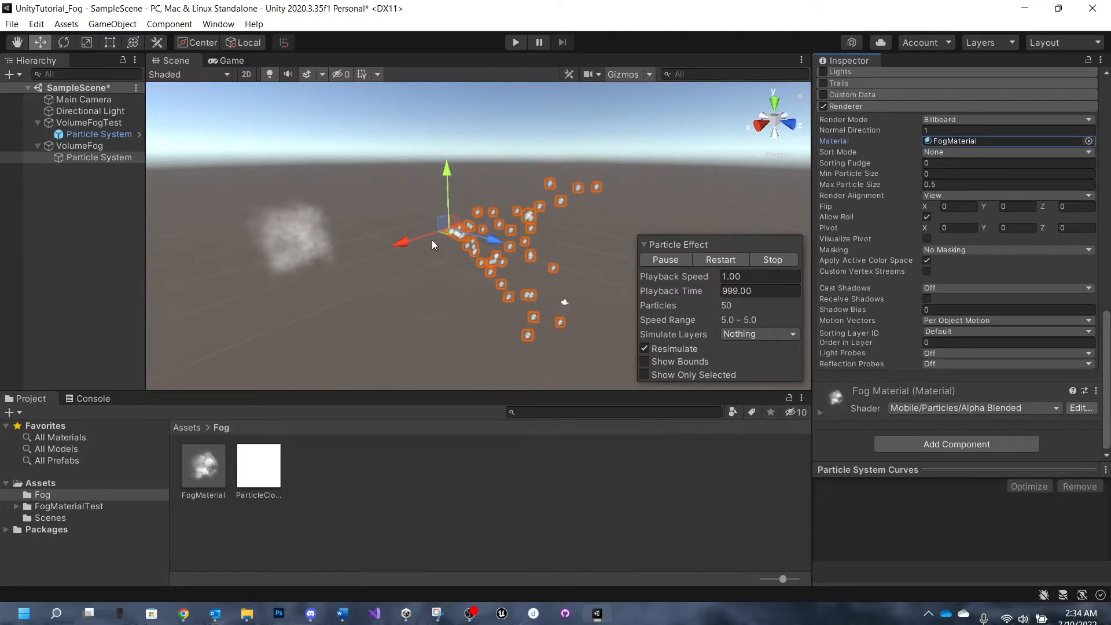
scroll(863, 248, "up", 15)
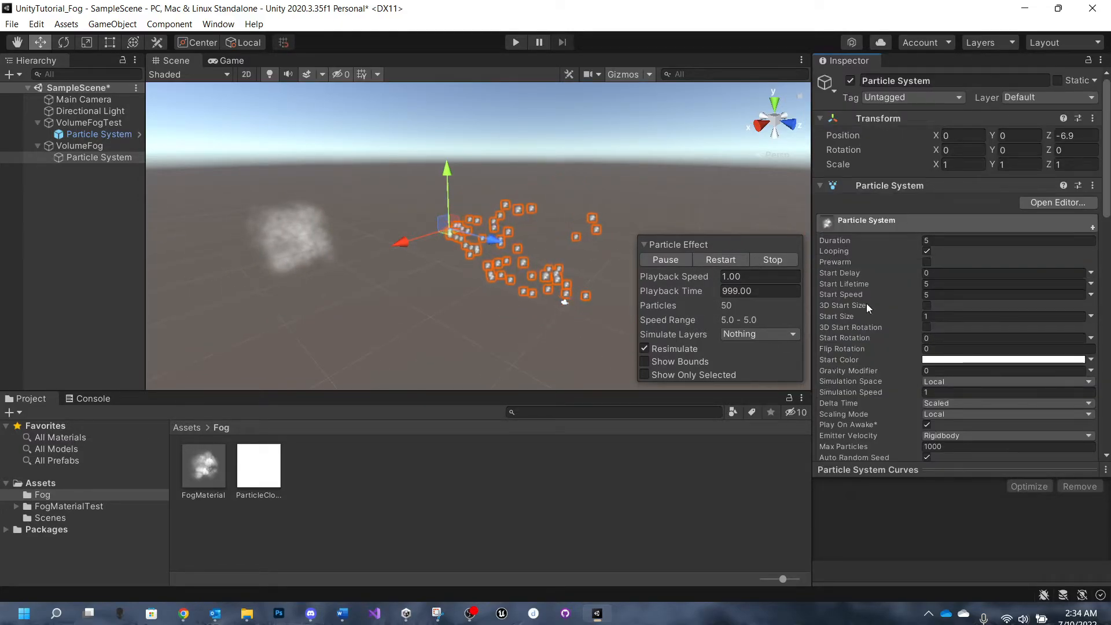
scroll(864, 280, "down", 5)
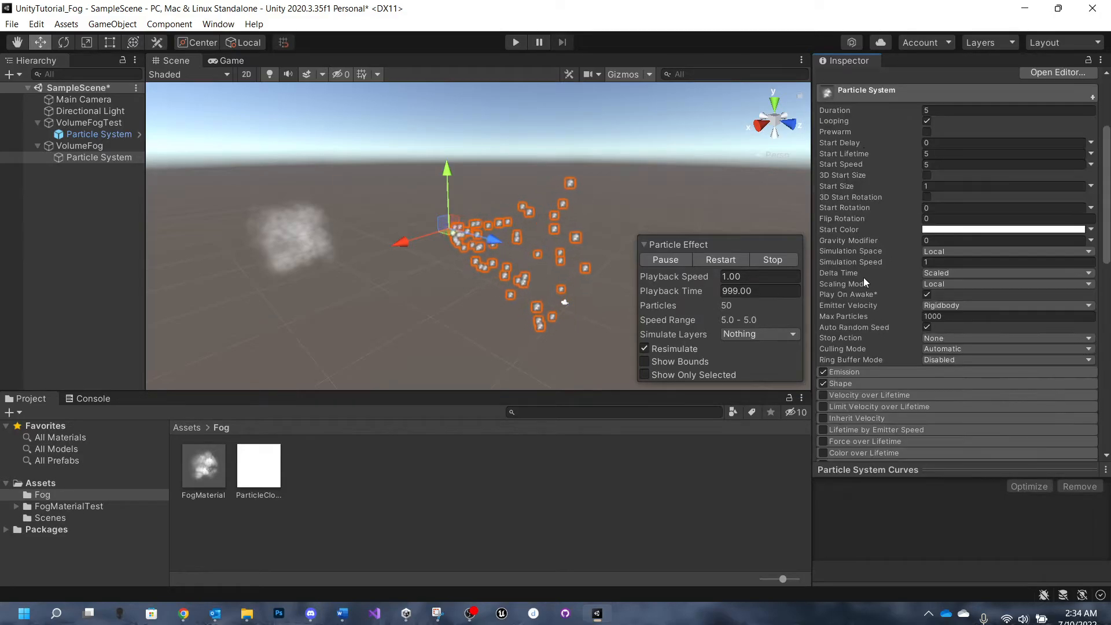
scroll(863, 281, "up", 5)
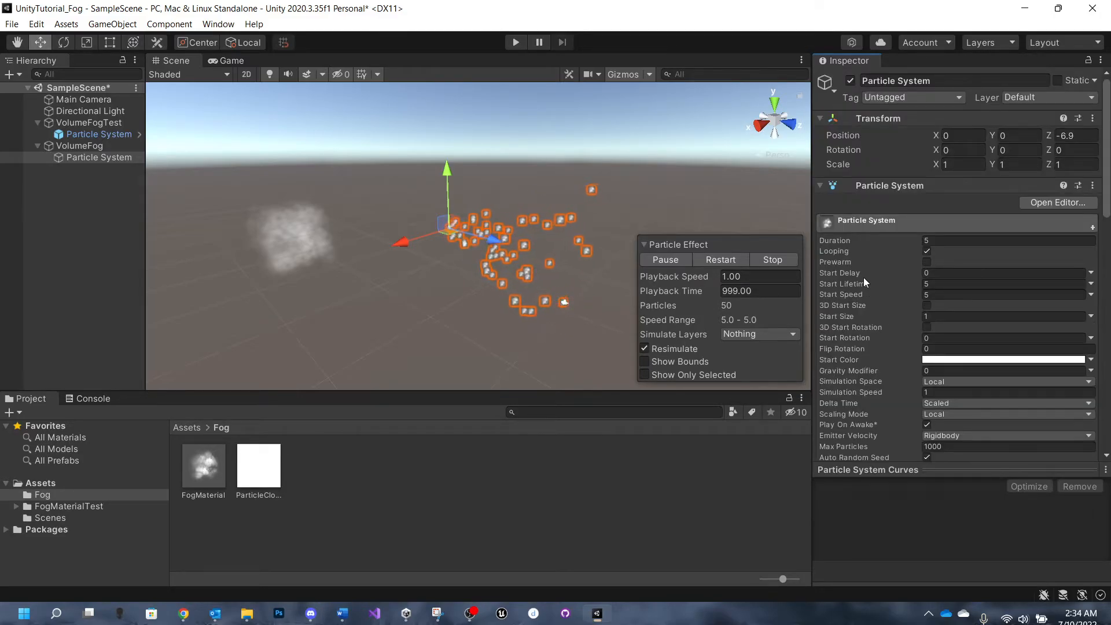
left_click(1090, 295)
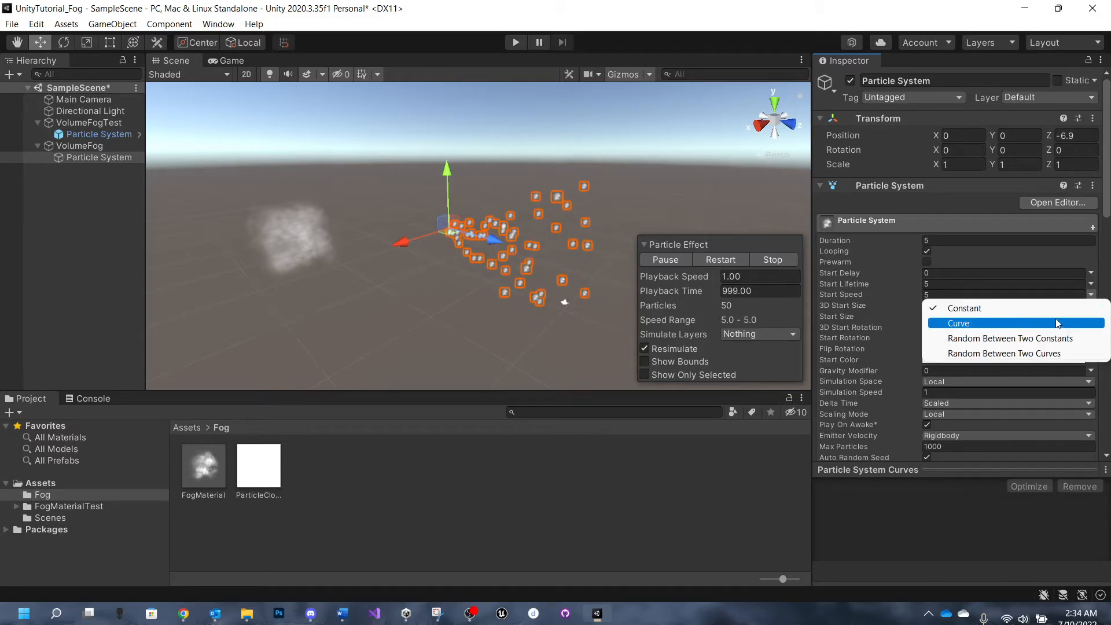
left_click(1052, 340)
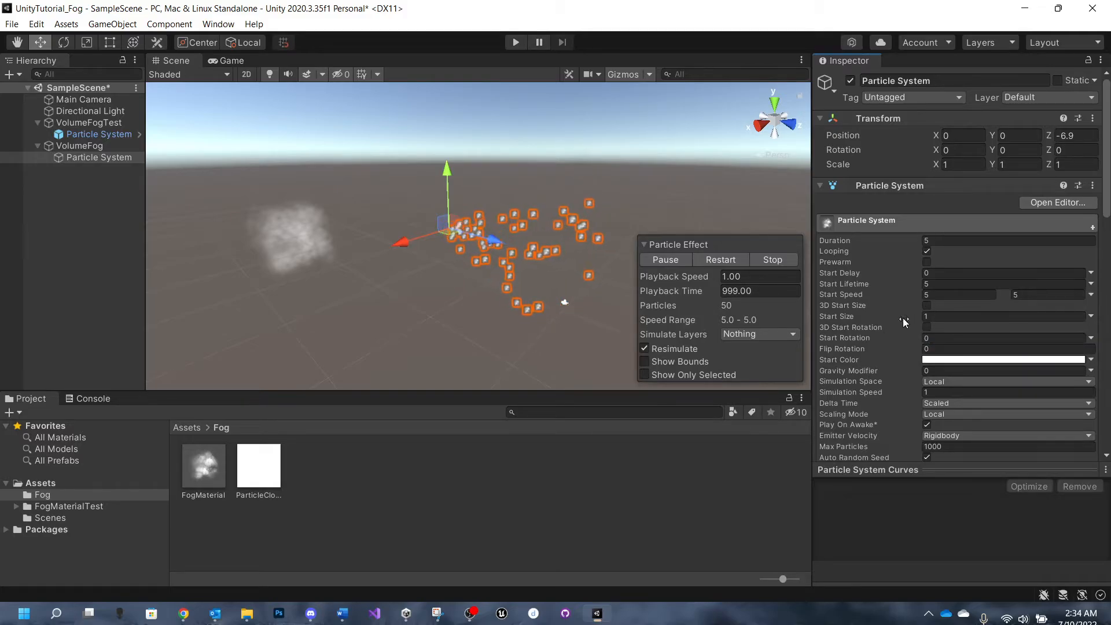
left_click(943, 296)
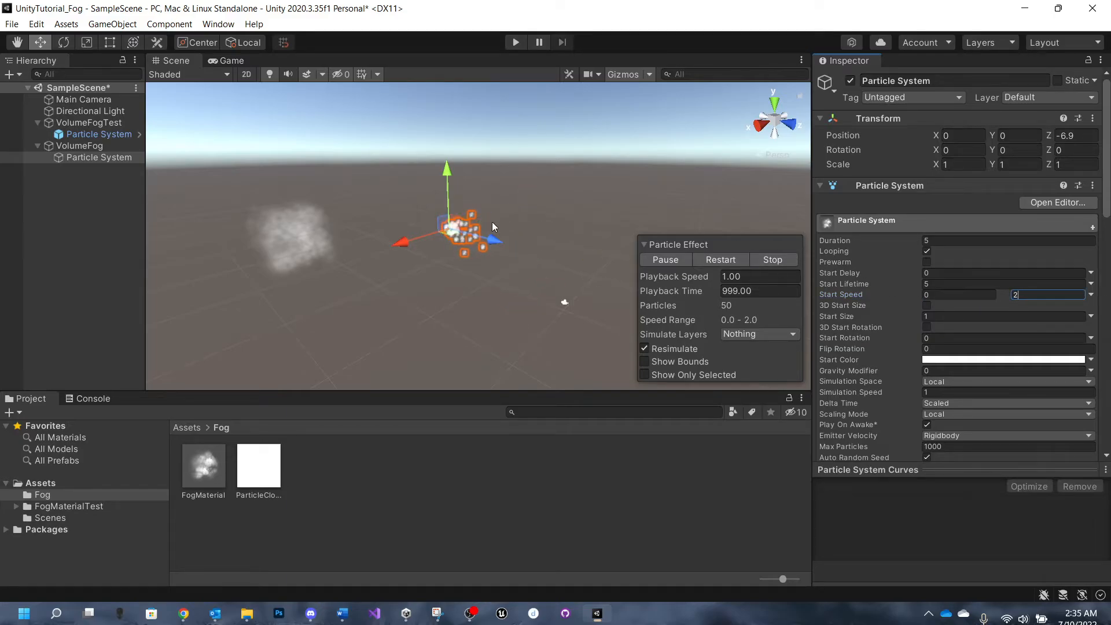
- Enable 3D Start Size for VolumeFog's particle system and set X, Y and Z to 5
scroll(460, 224, "up", 5)
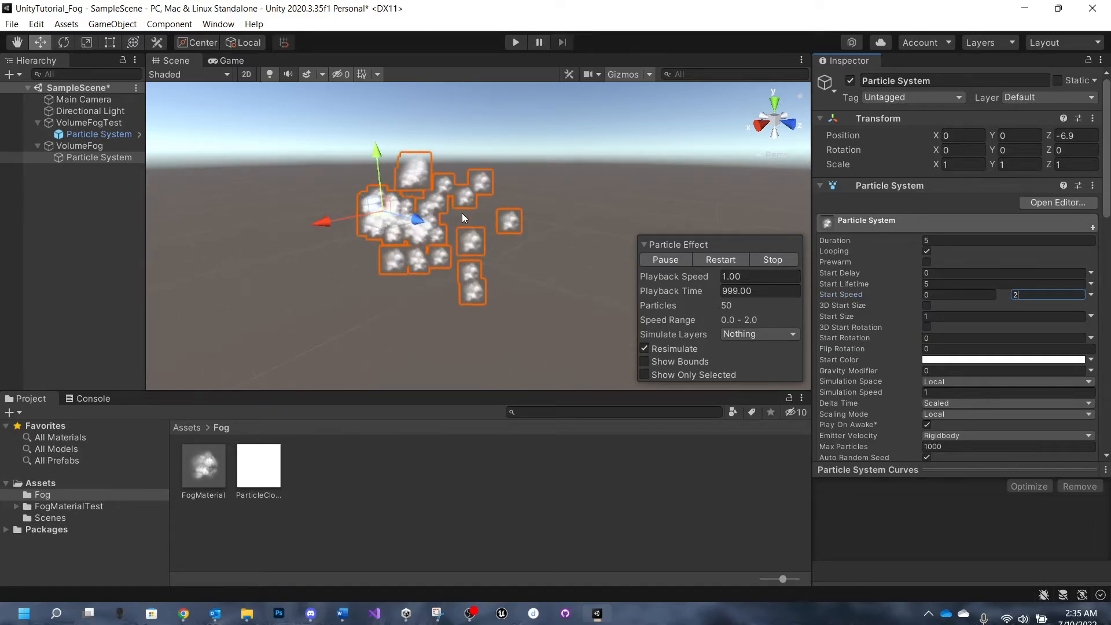
middle_click_drag(462, 213, 648, 237)
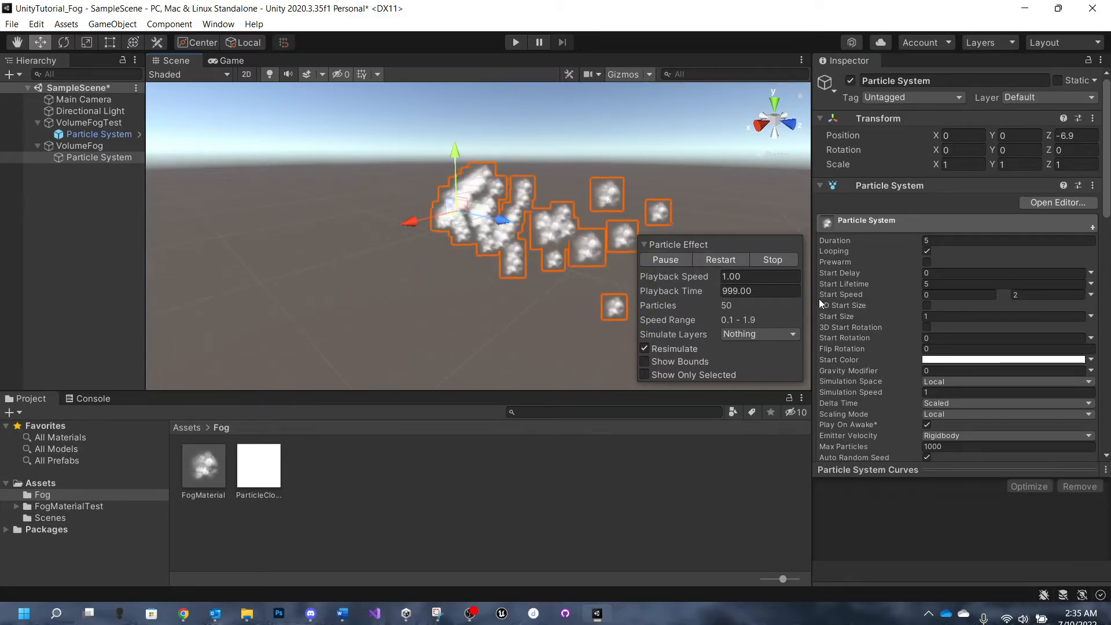
left_click_drag(812, 299, 772, 296)
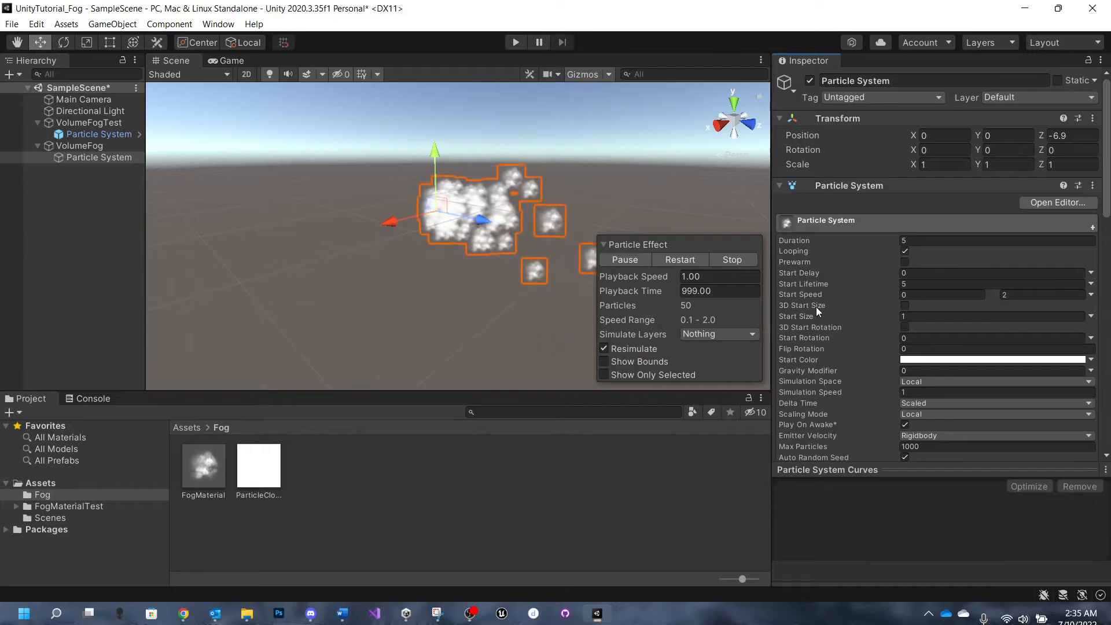
left_click(905, 305)
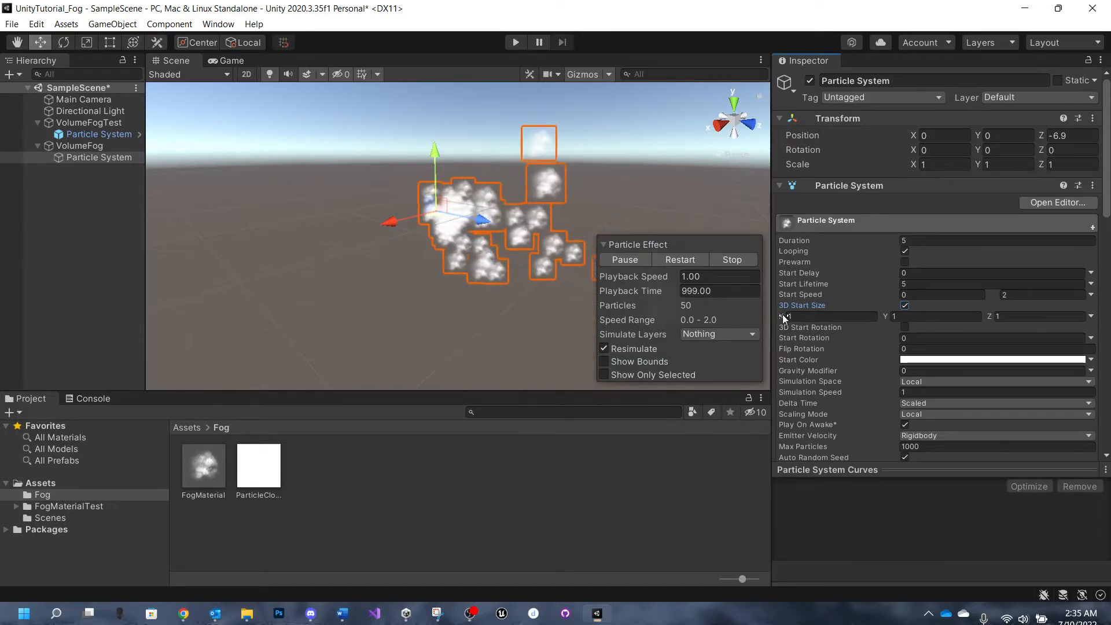
left_click(816, 316)
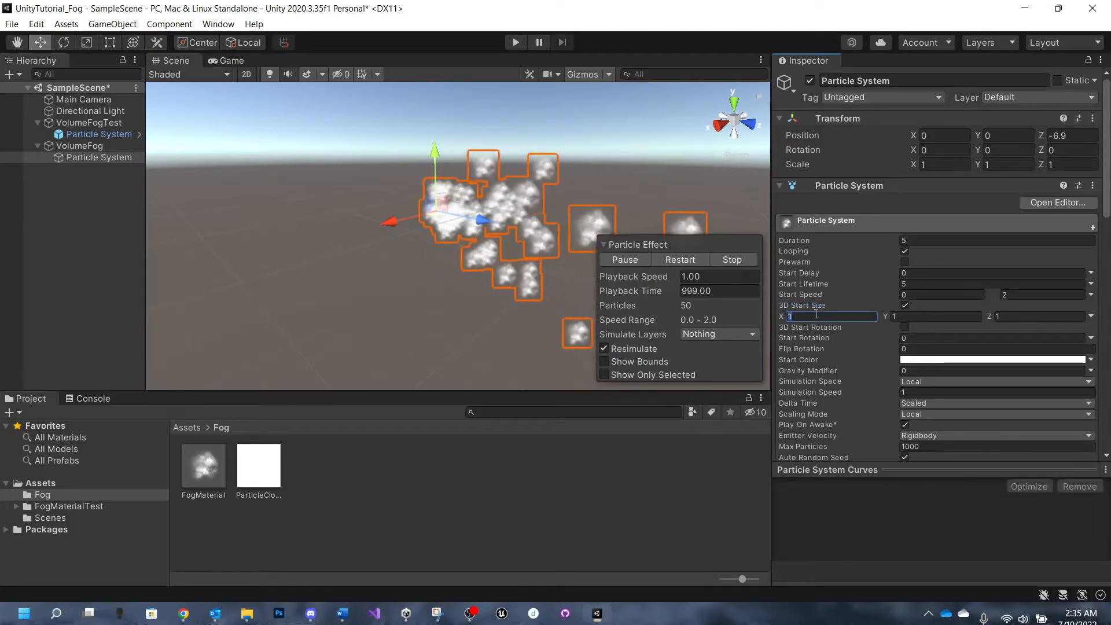
type("5")
key("Tab")
type("5")
key("Tab")
type("5")
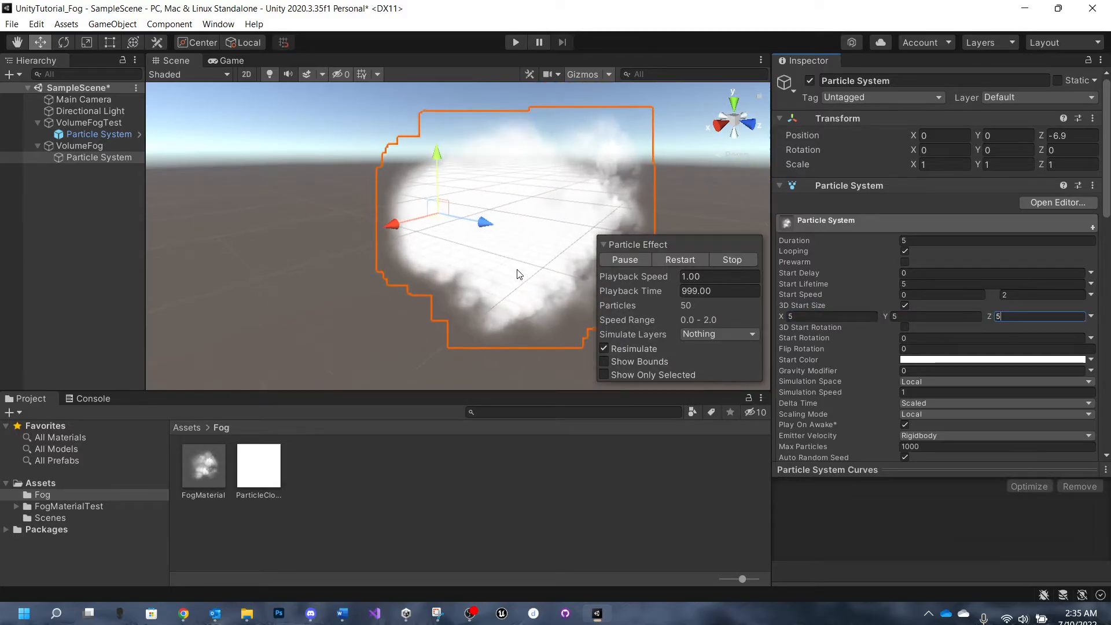
- Switch the particle system's Start Rotation to Curve mode and enlarge the curve editing area
middle_click_drag(517, 269, 397, 270)
right_click_drag(399, 268, 436, 260)
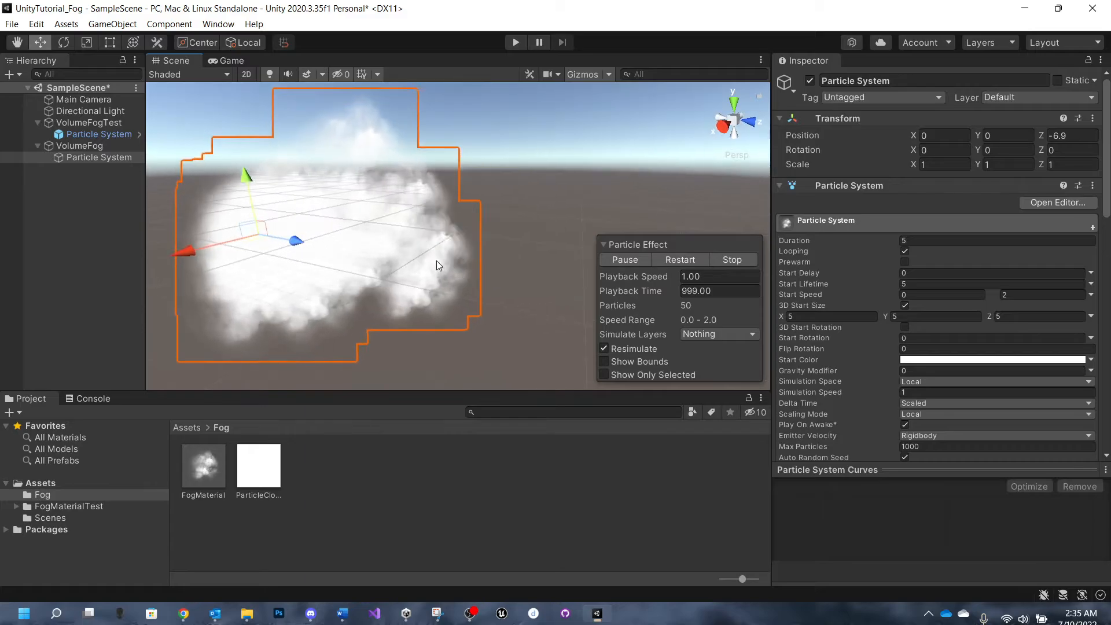
key("f")
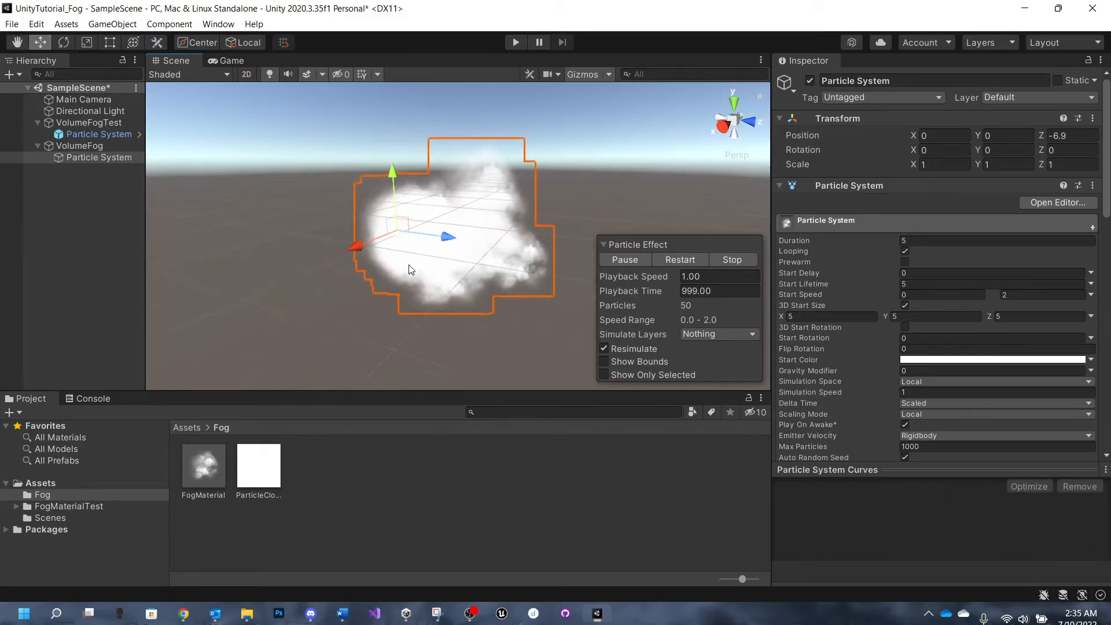
scroll(428, 265, "up", 2)
middle_click_drag(441, 266, 402, 262)
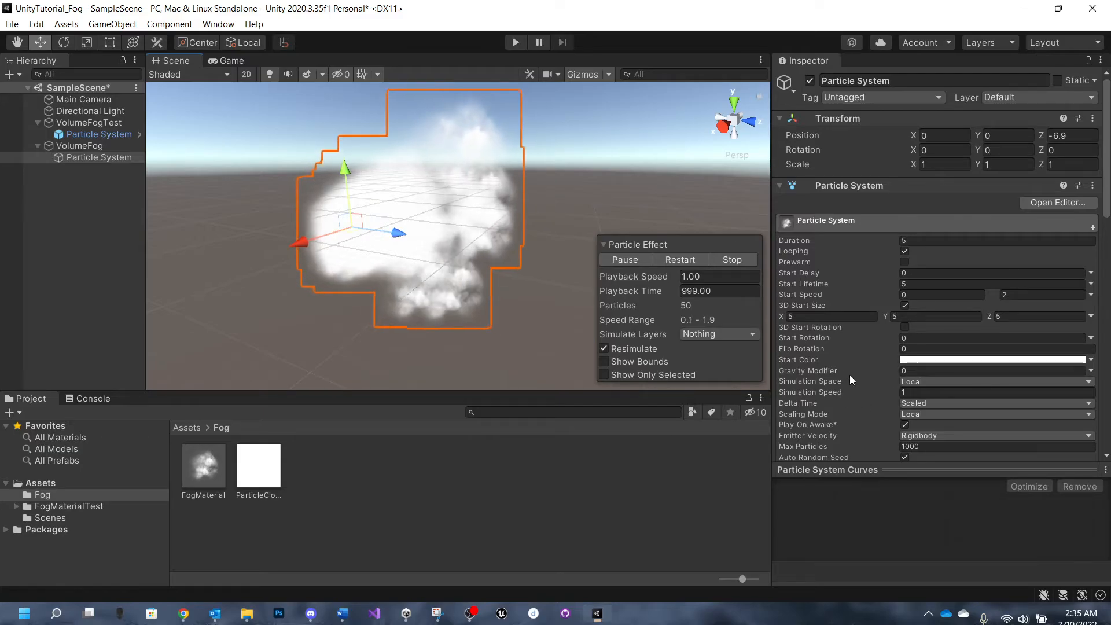
scroll(825, 348, "down", 4)
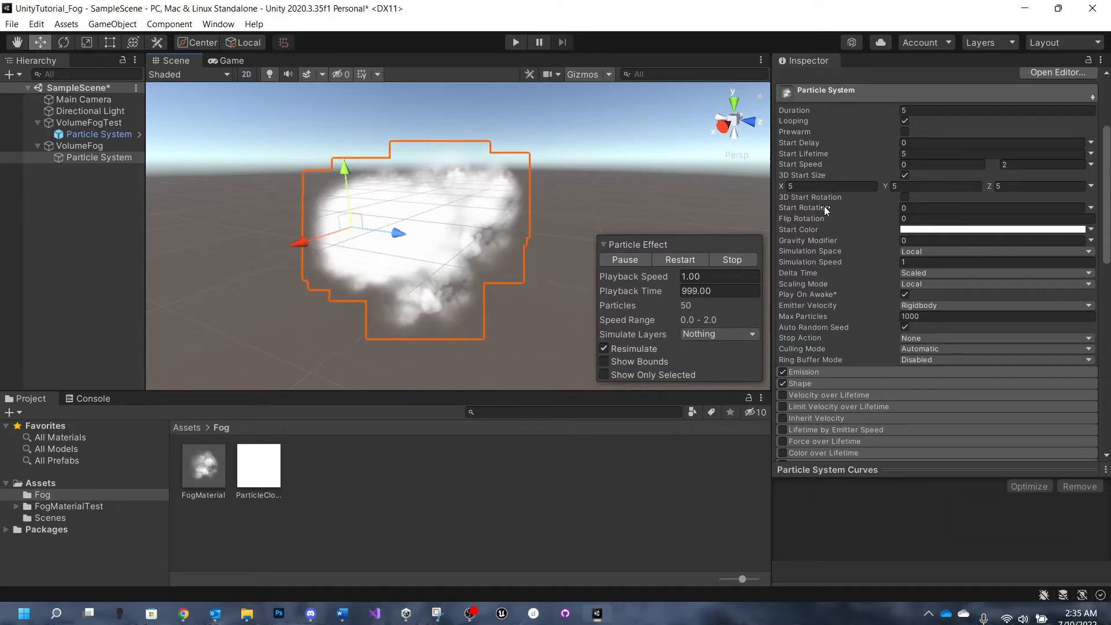
left_click(1091, 208)
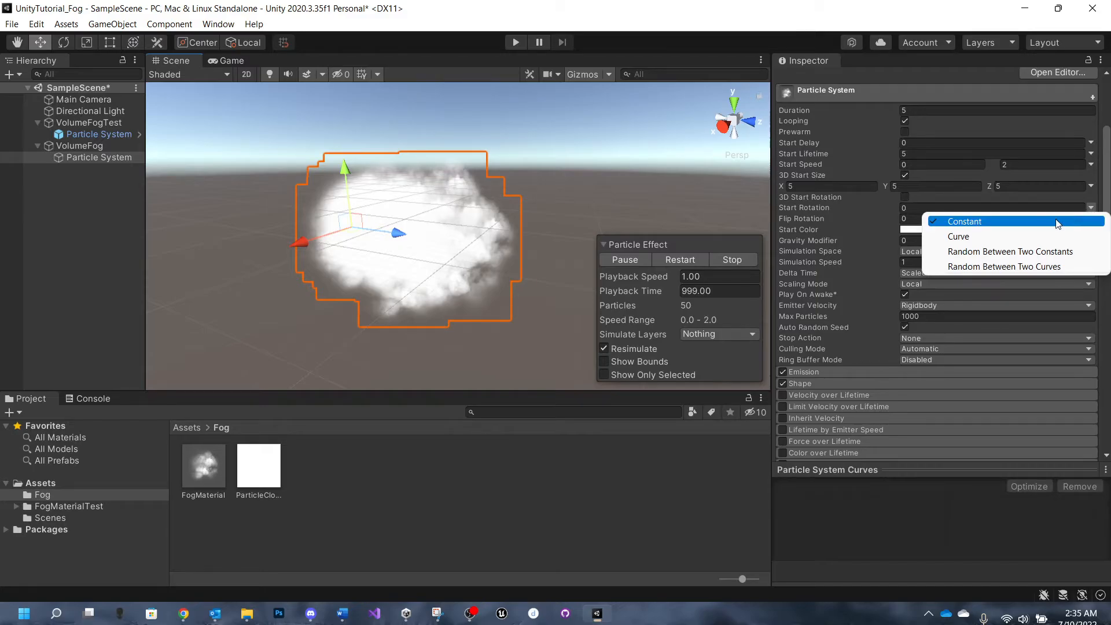
left_click(1035, 238)
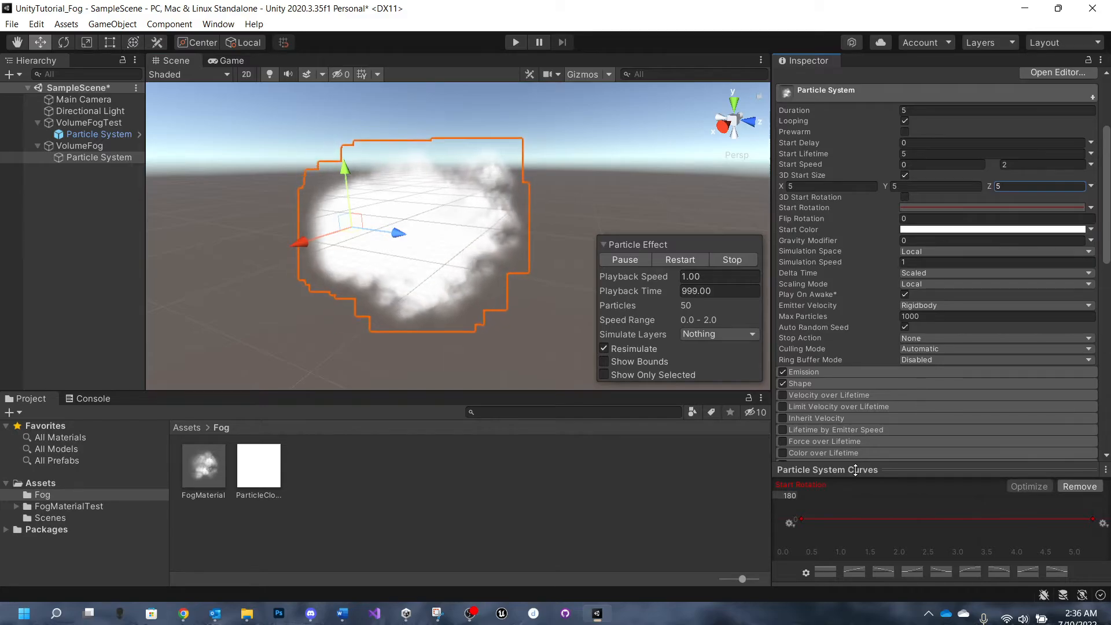
left_click_drag(904, 471, 904, 351)
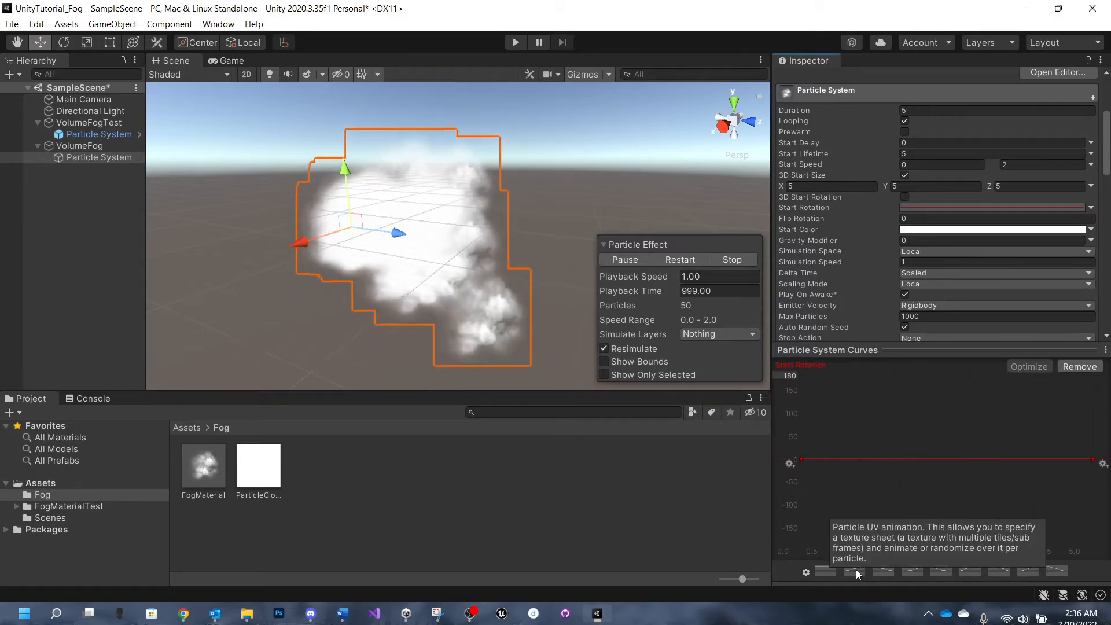
- Shape the Start Rotation curve into a straight ramp rising from -180 at the start to 180 at the end
left_click_drag(802, 460, 801, 571)
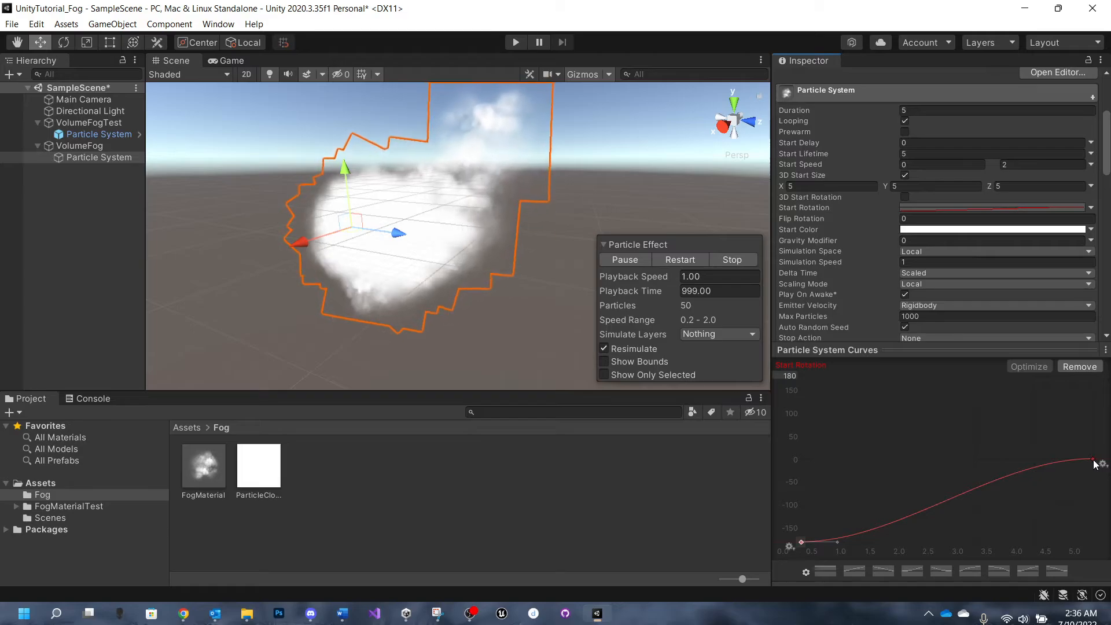
left_click(852, 571)
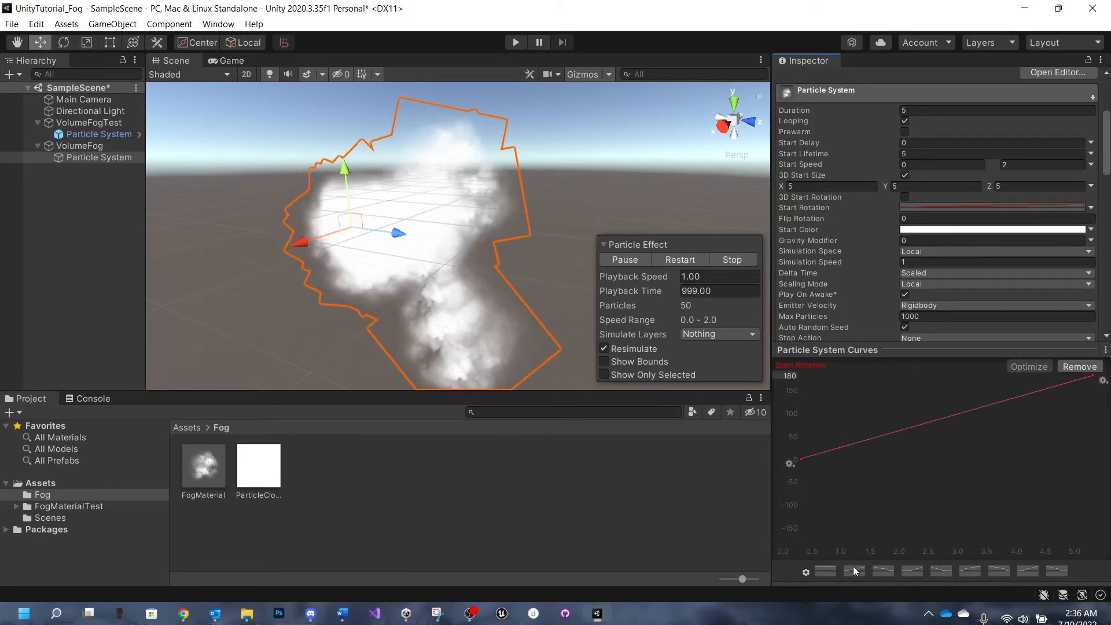
left_click(803, 460)
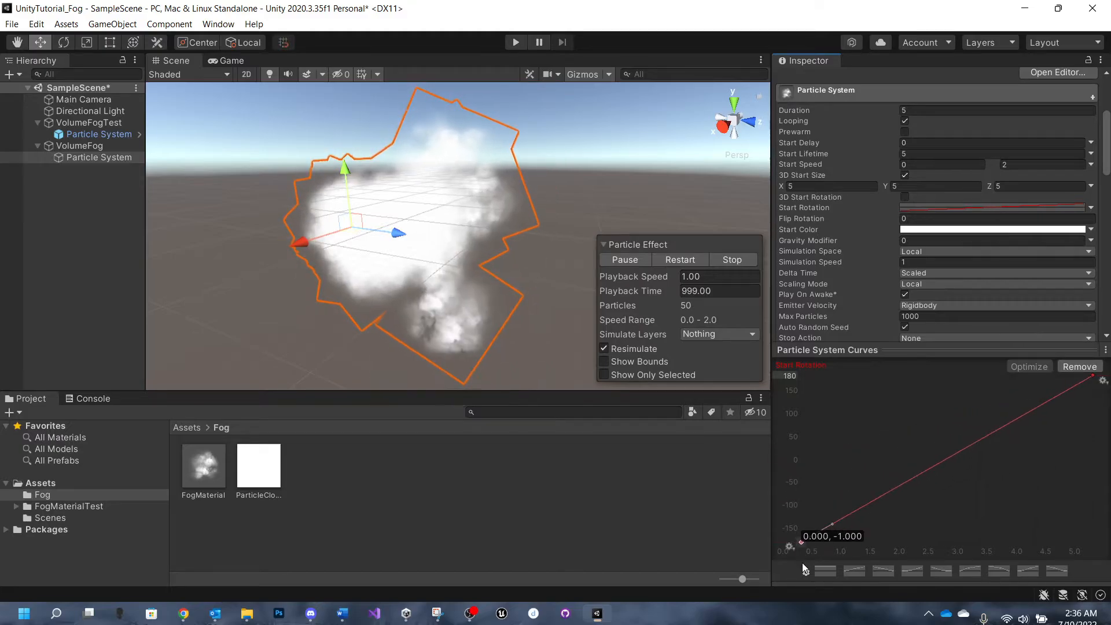
left_click_drag(803, 563, 802, 562)
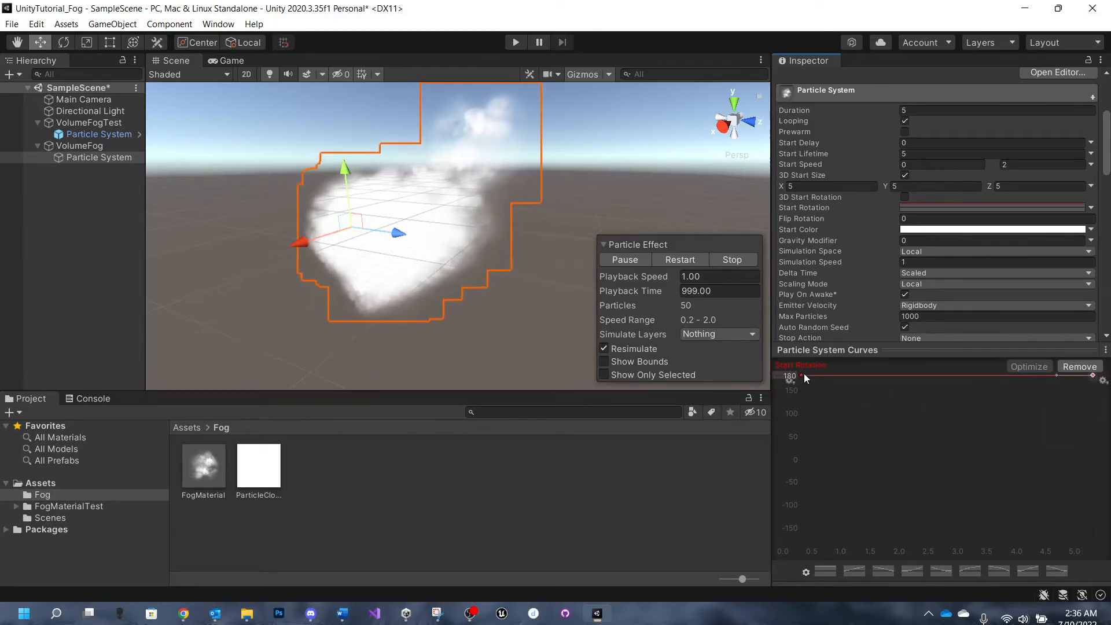
left_click_drag(802, 375, 766, 546)
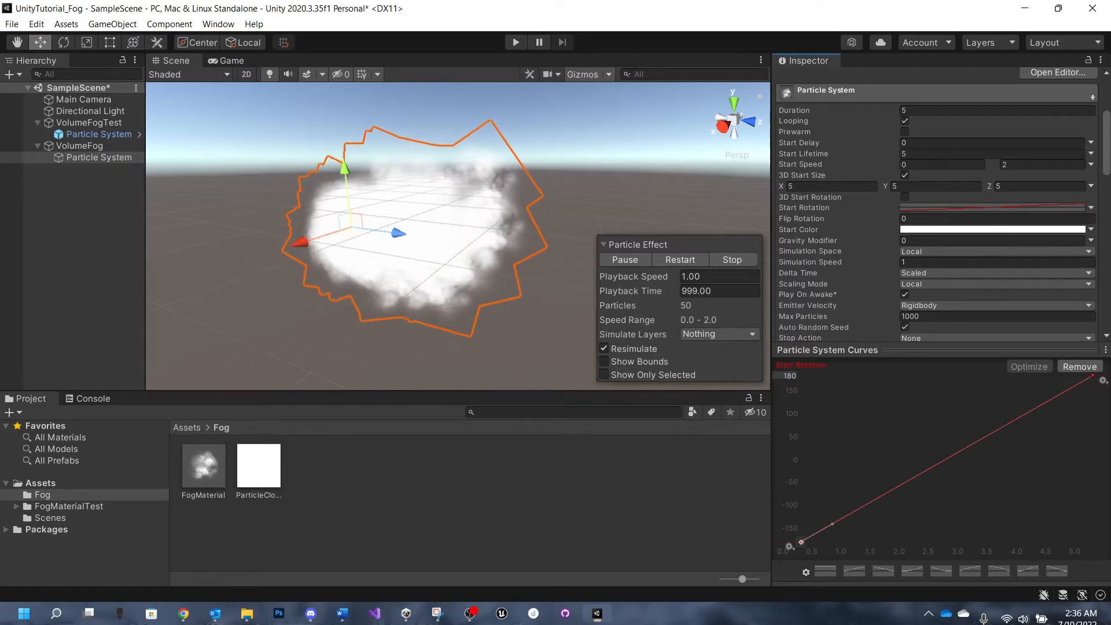
- Shrink the curve editing area and set the Emission module's Rate over Time to 40
left_click_drag(889, 352, 880, 439)
scroll(859, 364, "down", 5)
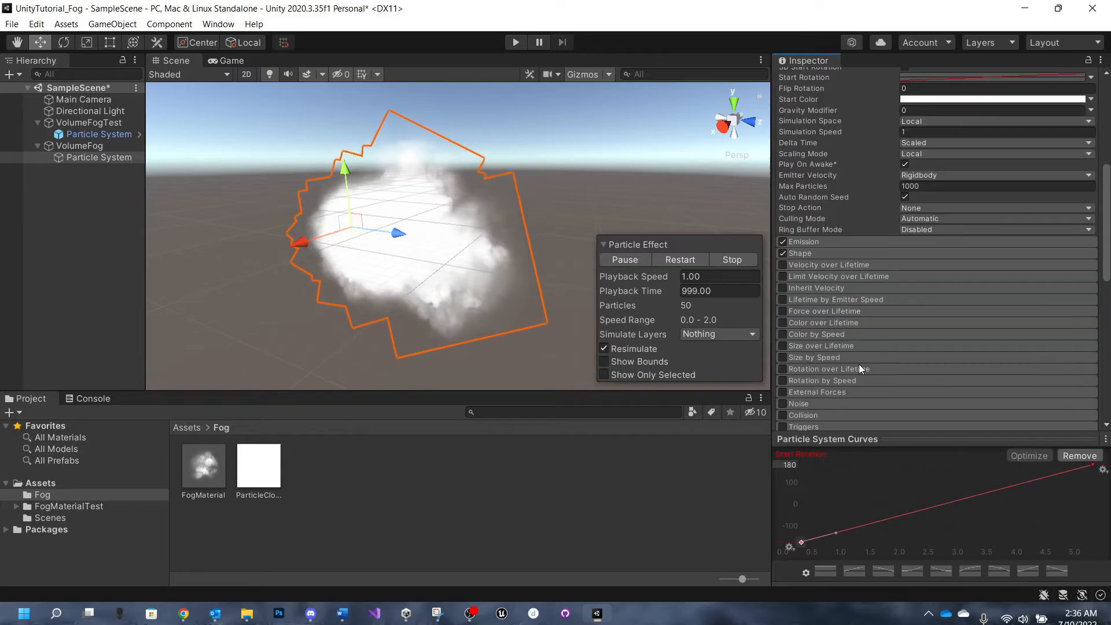
left_click(821, 241)
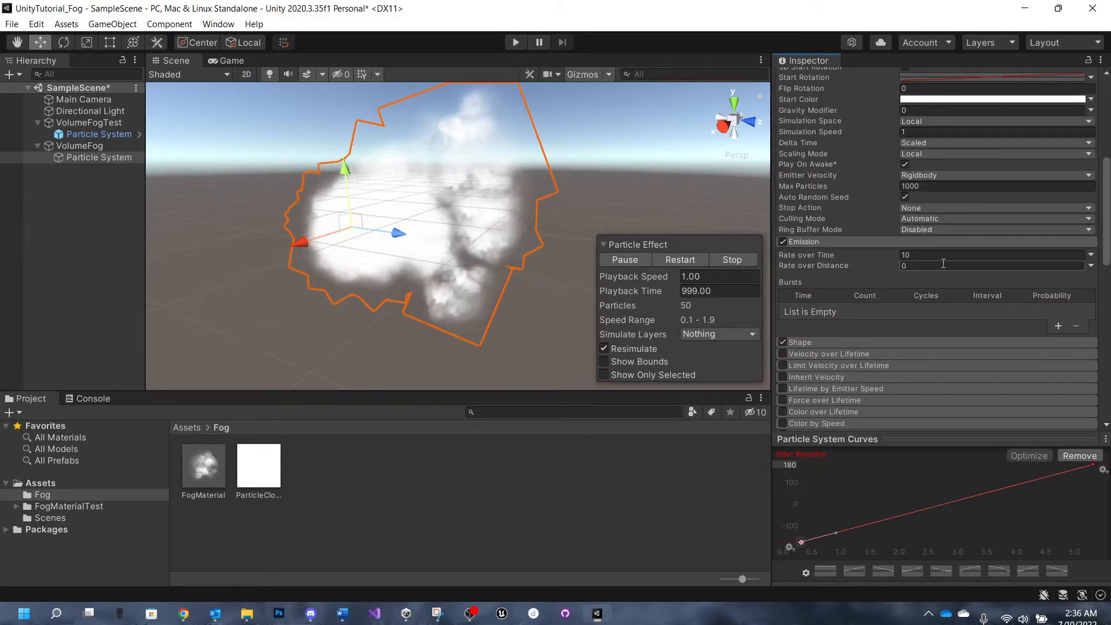
left_click(968, 254)
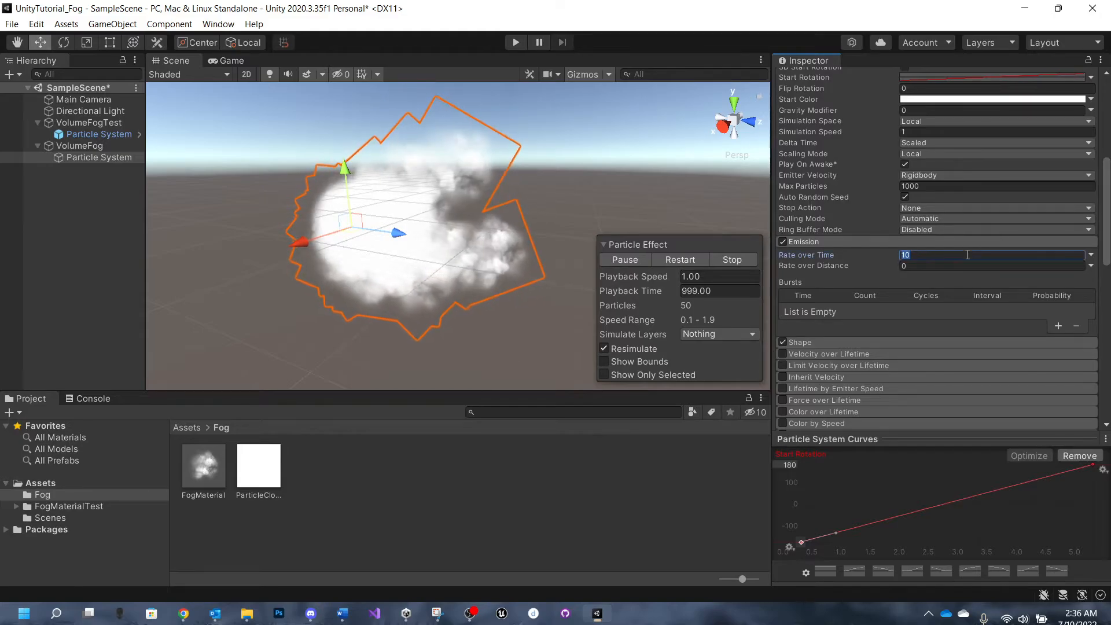
type("40")
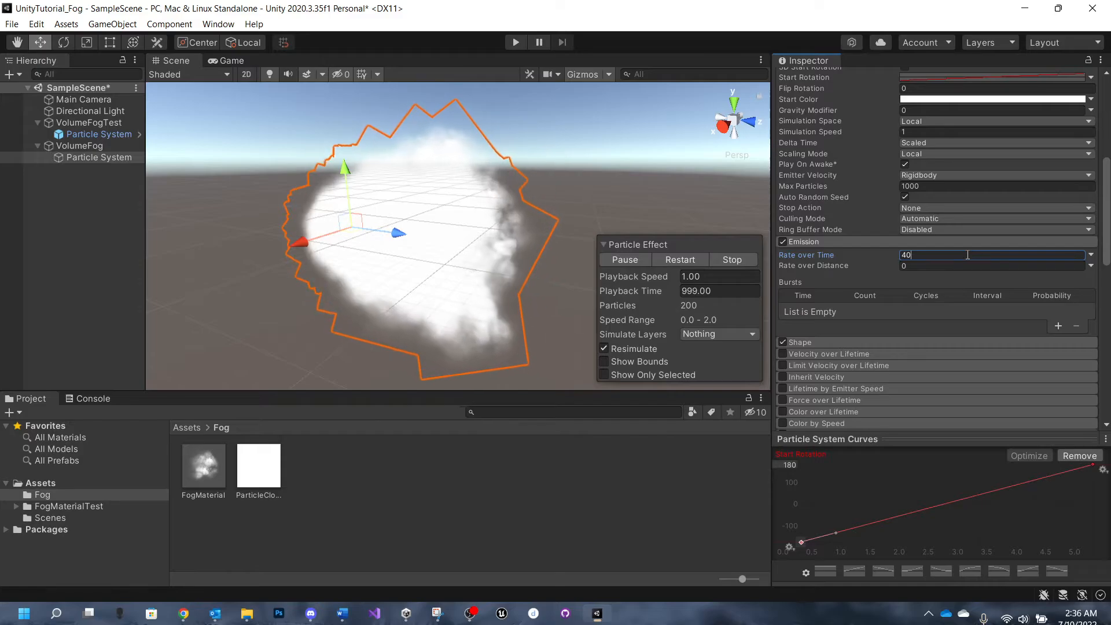
scroll(968, 255, "down", 3)
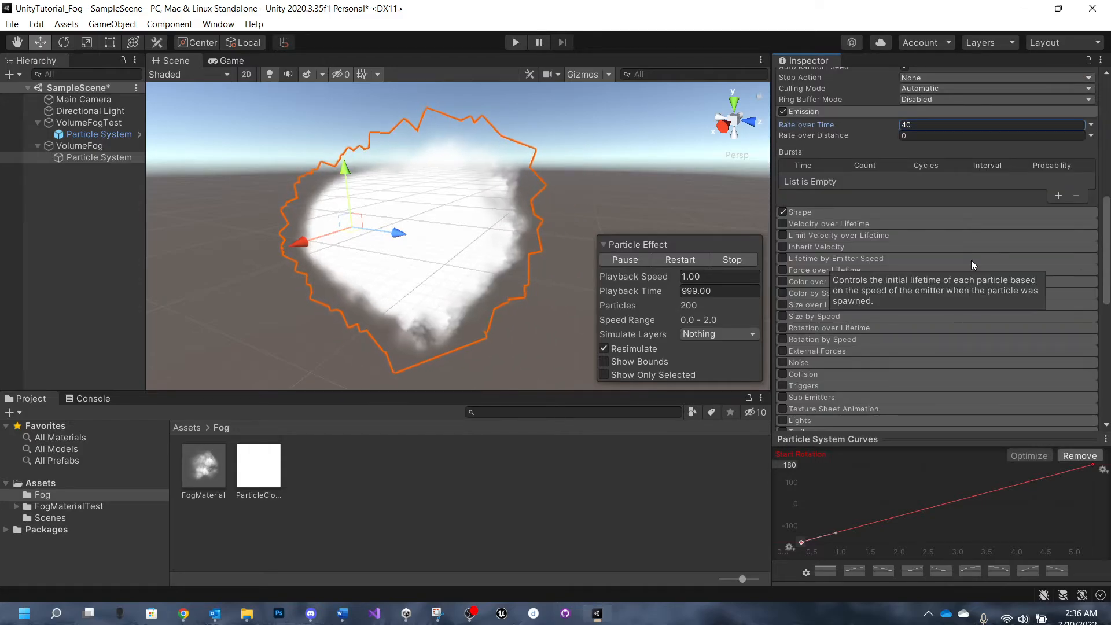
scroll(971, 259, "up", 3)
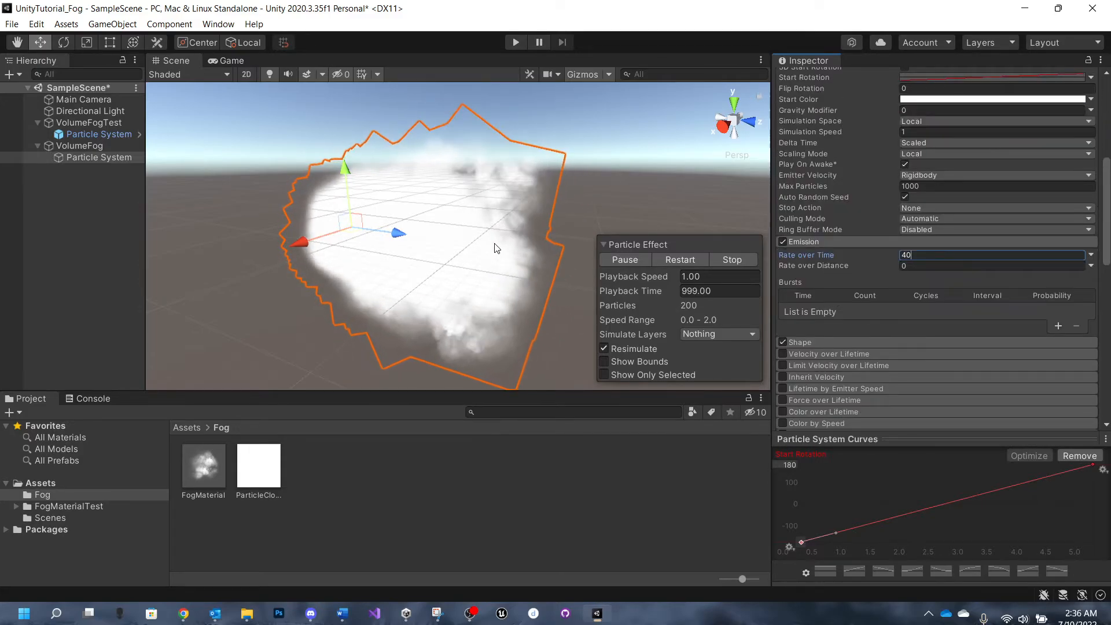
middle_click_drag(484, 243, 483, 216)
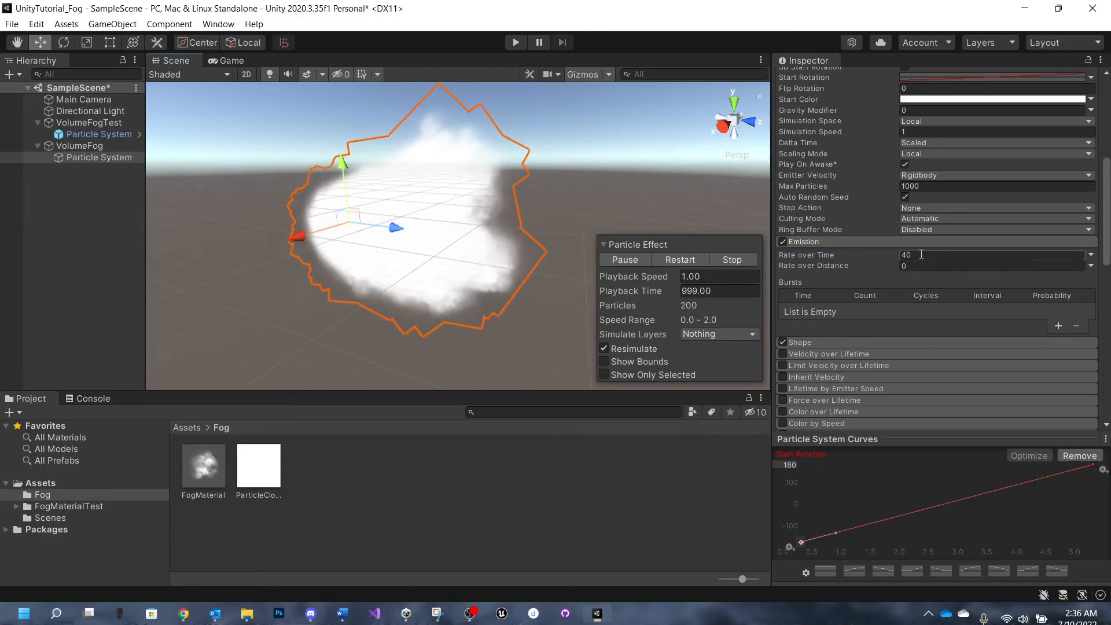
- Collapse the Emission module, expand the Shape module and change the emitter shape to Box
scroll(834, 212, "up", 3)
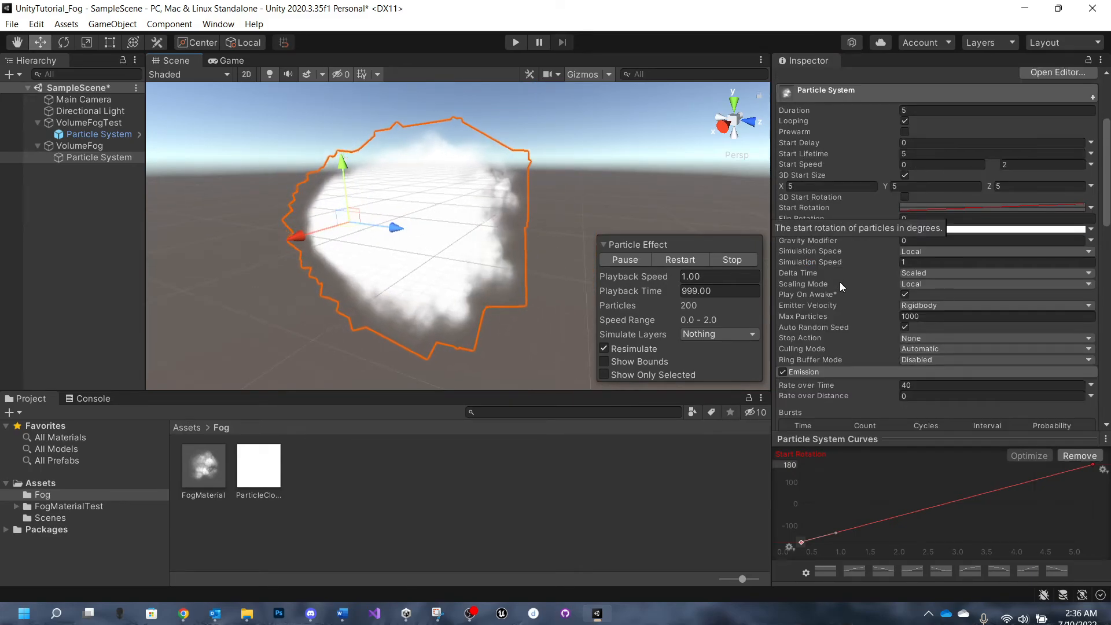
scroll(856, 200, "down", 3)
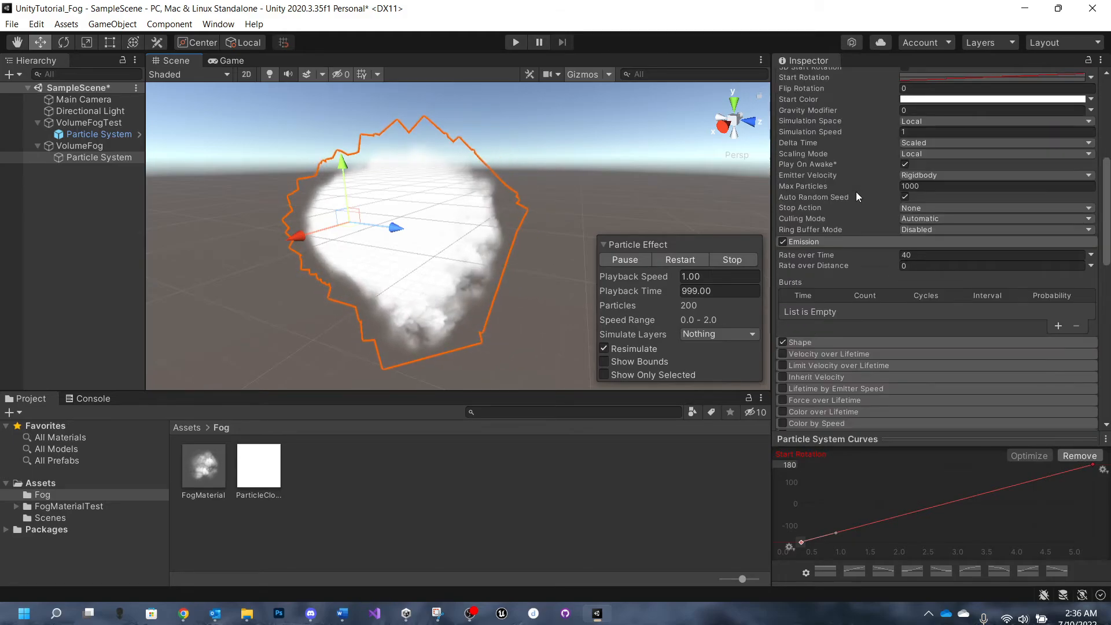
left_click(838, 241)
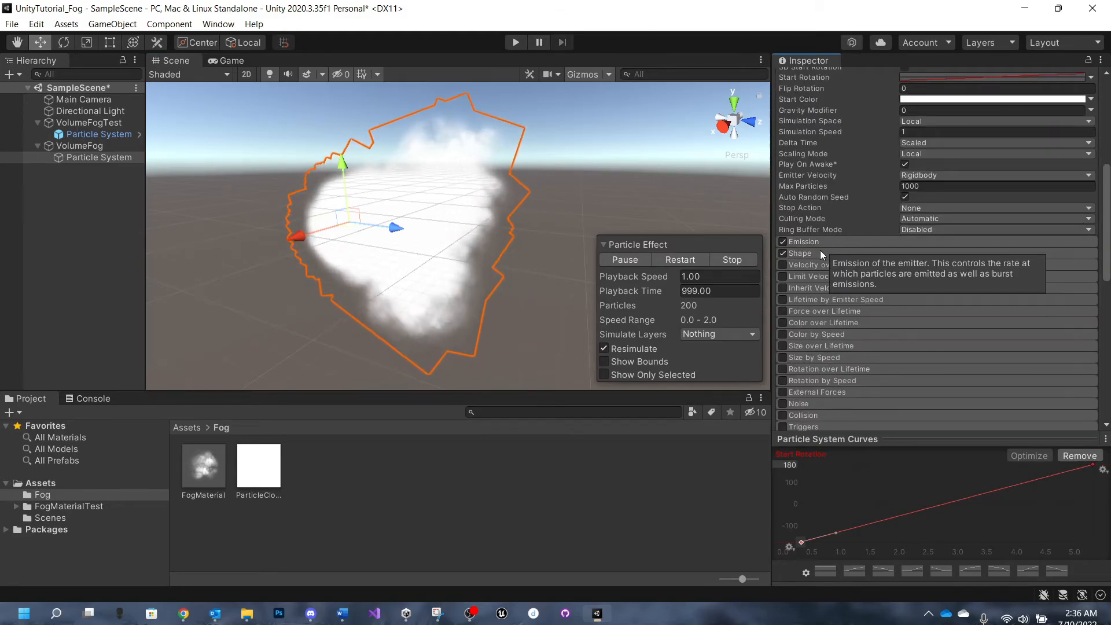
left_click(821, 252)
scroll(846, 264, "down", 3)
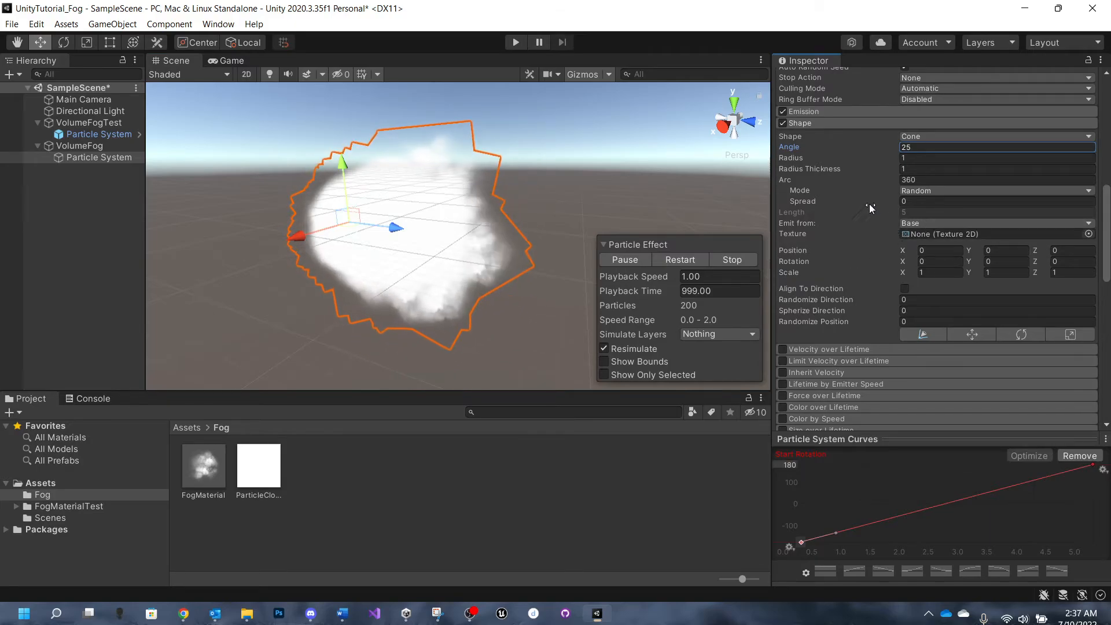
left_click(932, 137)
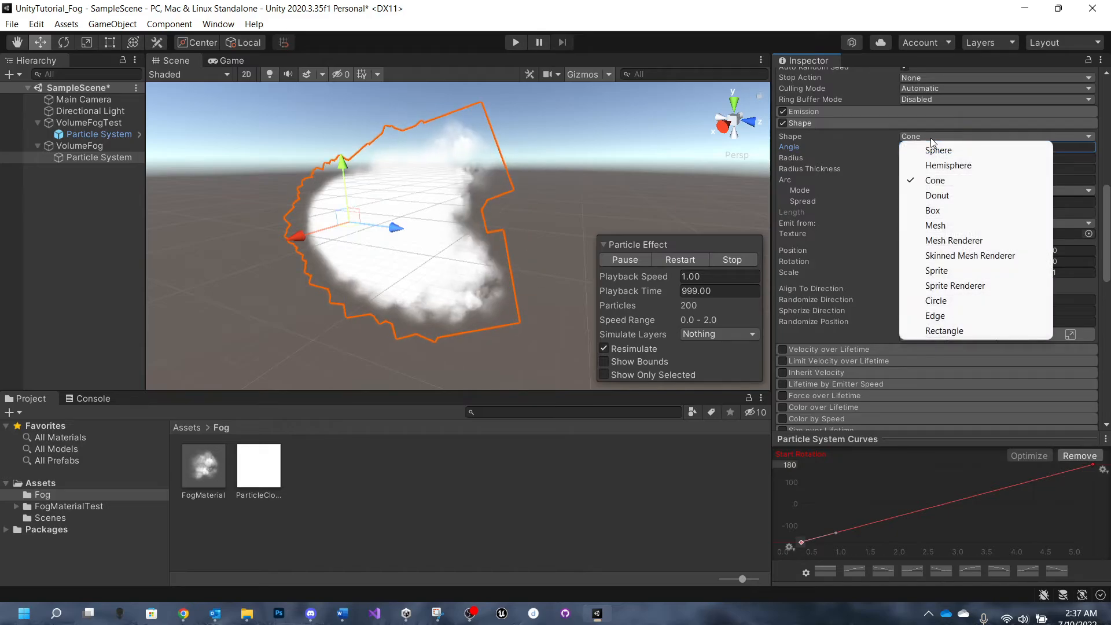
left_click(950, 211)
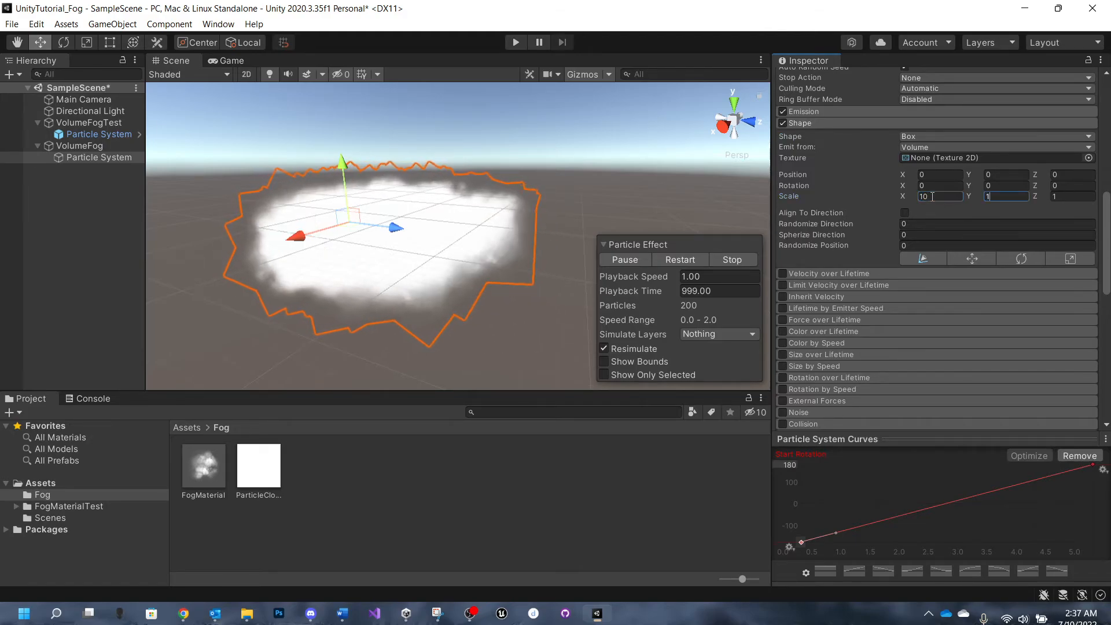
- Set the box emitter's Scale to 10 on X, Y and Z and collapse the Shape module
type("0")
key("Tab")
type("10")
key("Tab")
type("10")
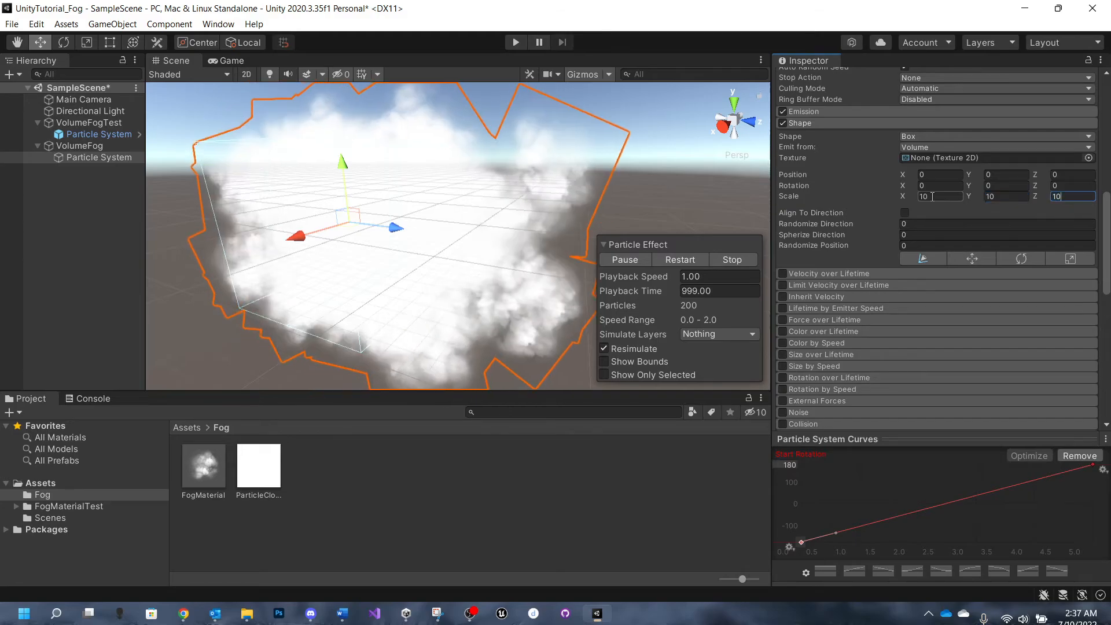
scroll(442, 230, "down", 4)
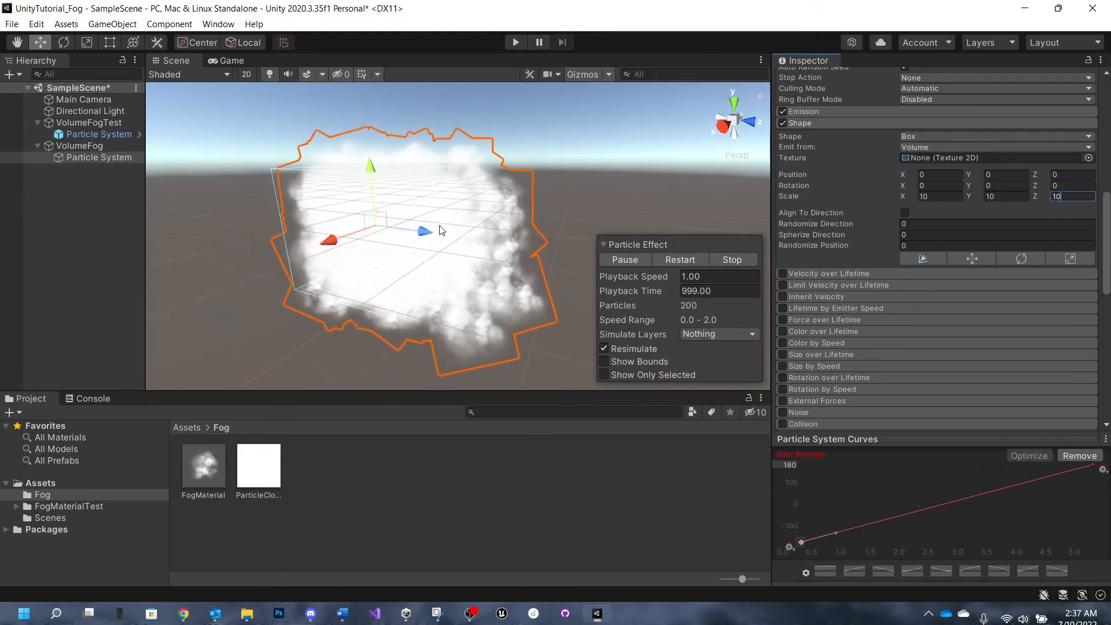
scroll(441, 230, "up", 1)
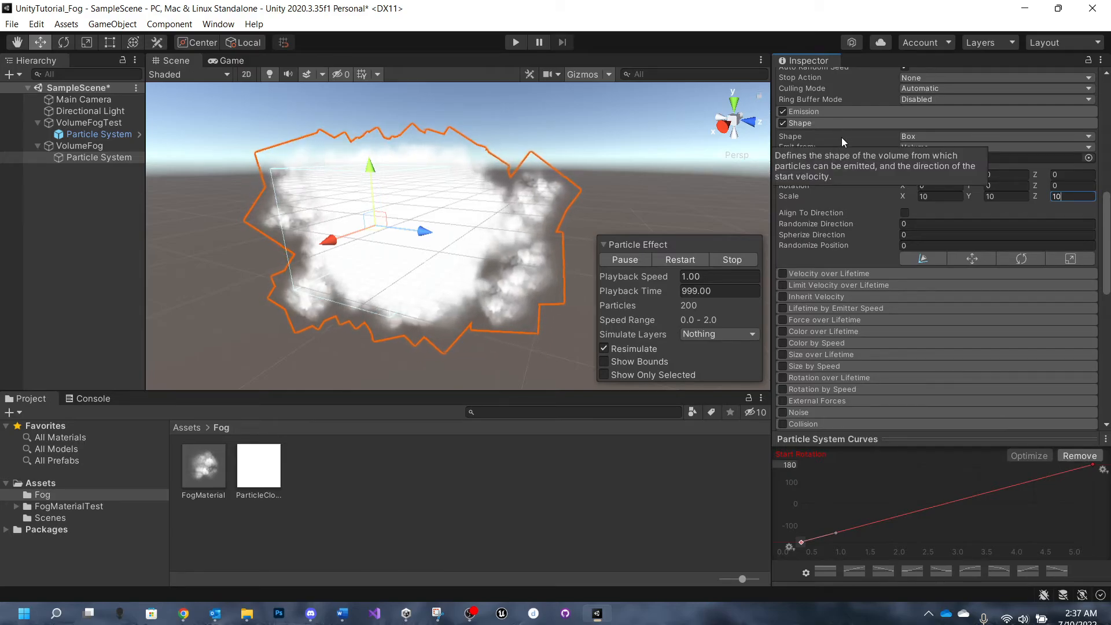
left_click(828, 123)
scroll(833, 148, "up", 5)
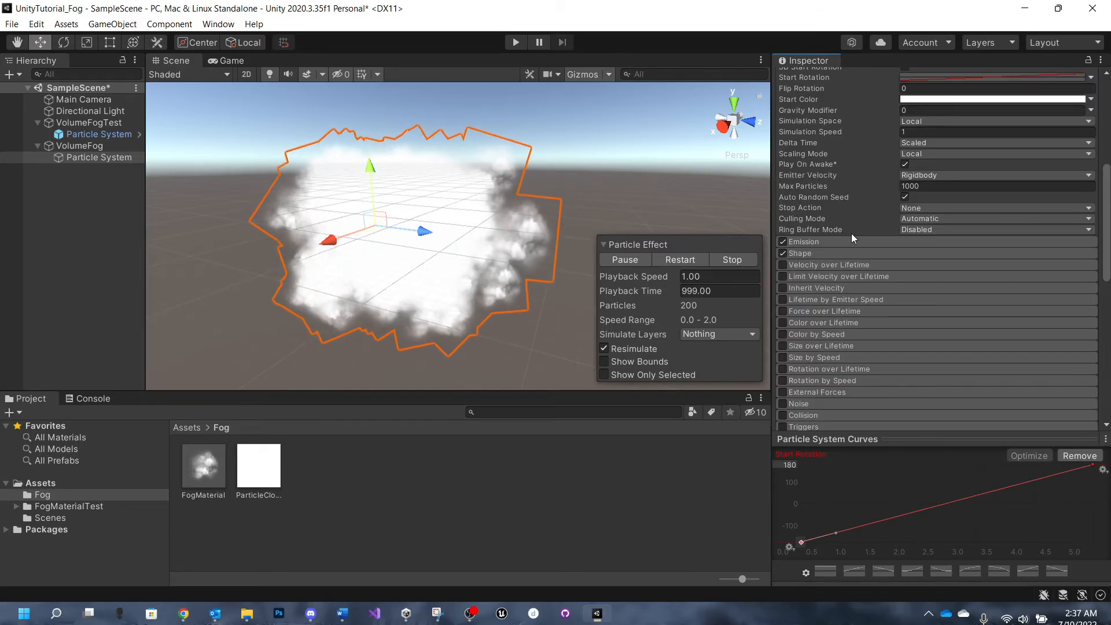
- Enable Color over Lifetime and add an alpha key at location 50% with alpha 255 to its color gradient
scroll(852, 238, "up", 5)
scroll(848, 277, "down", 8)
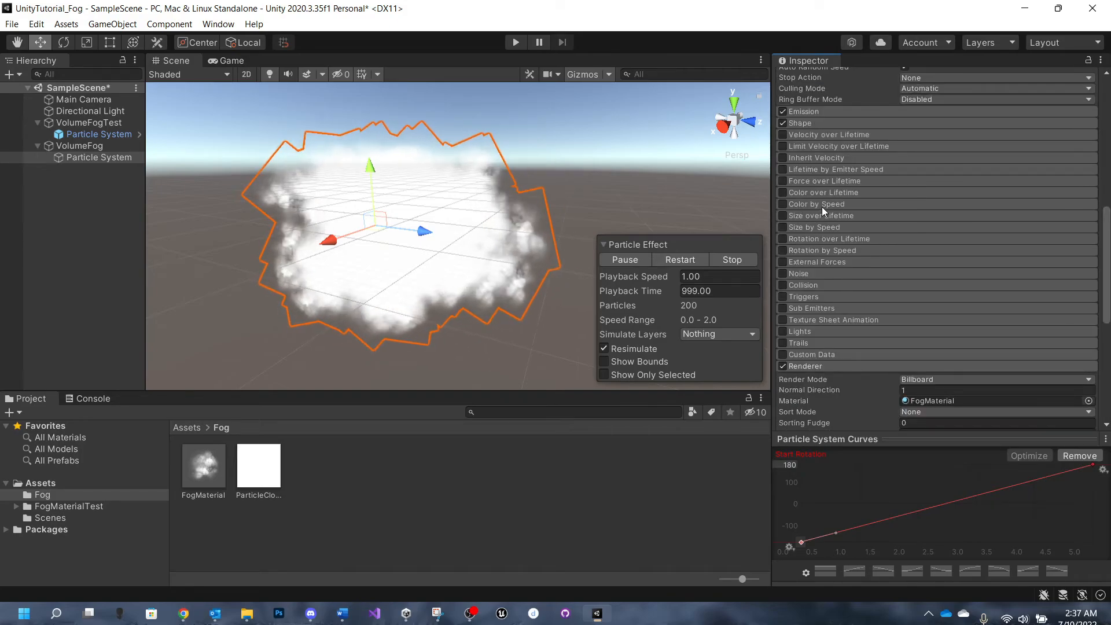
left_click(826, 193)
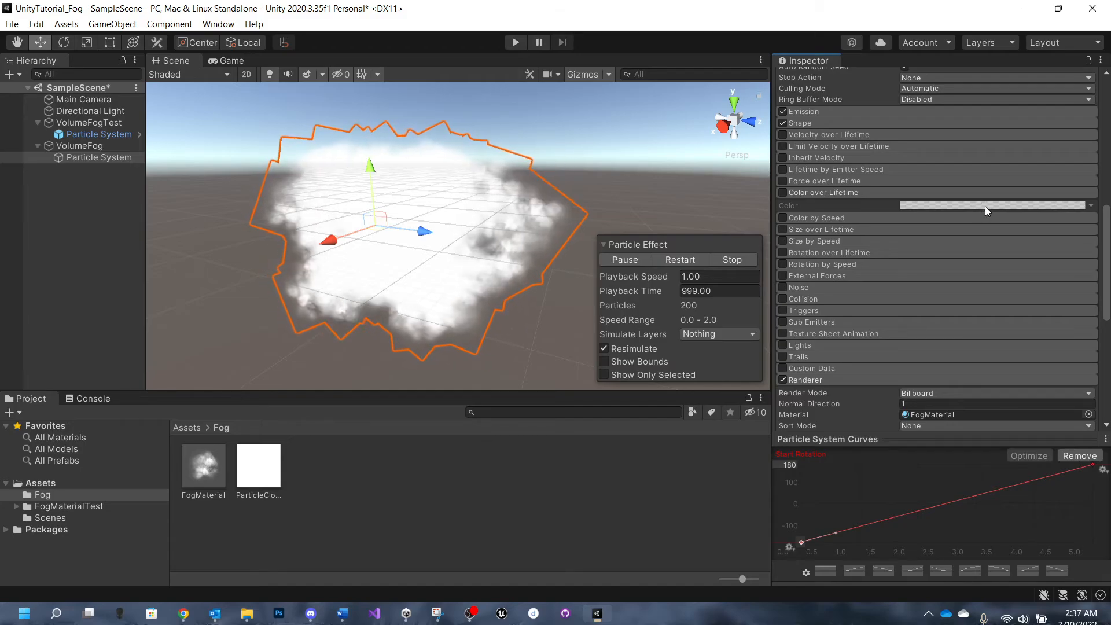
left_click(783, 192)
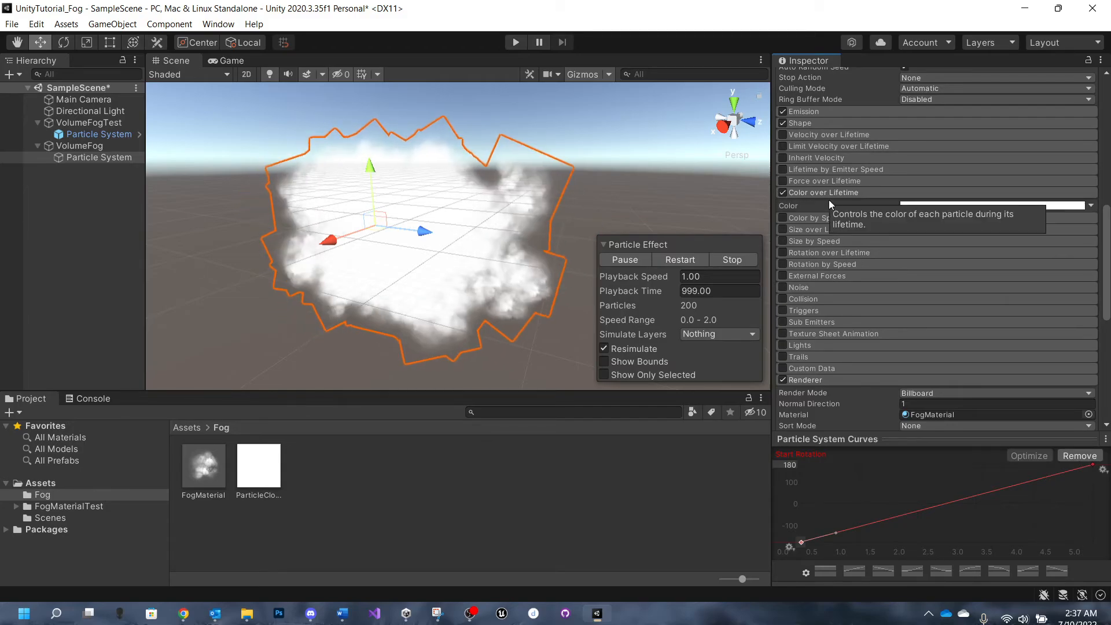
left_click(976, 206)
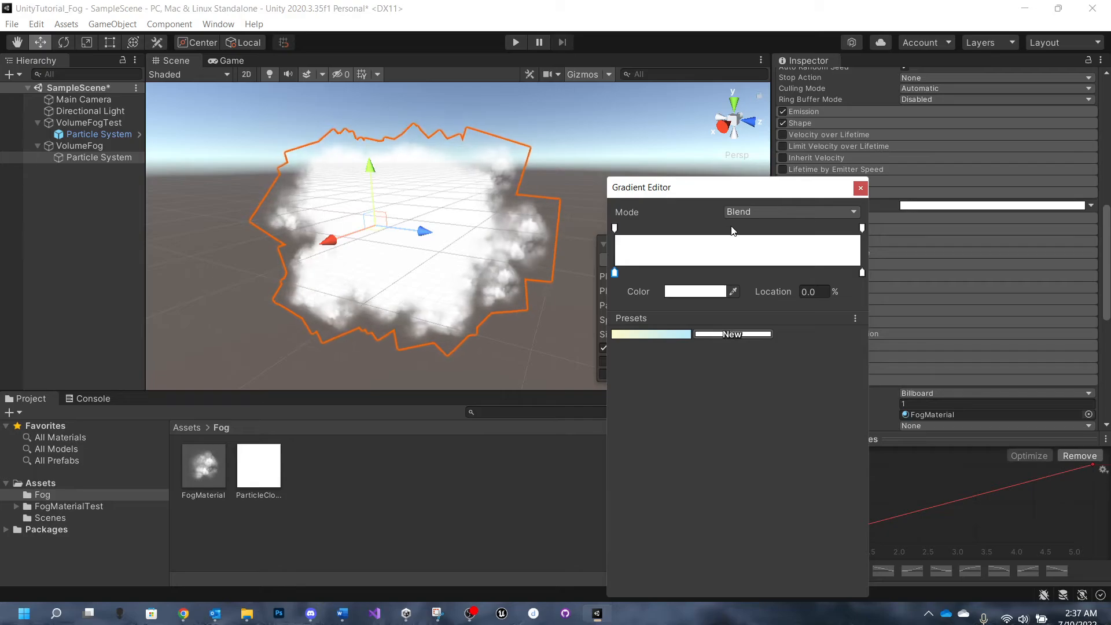
left_click(817, 287)
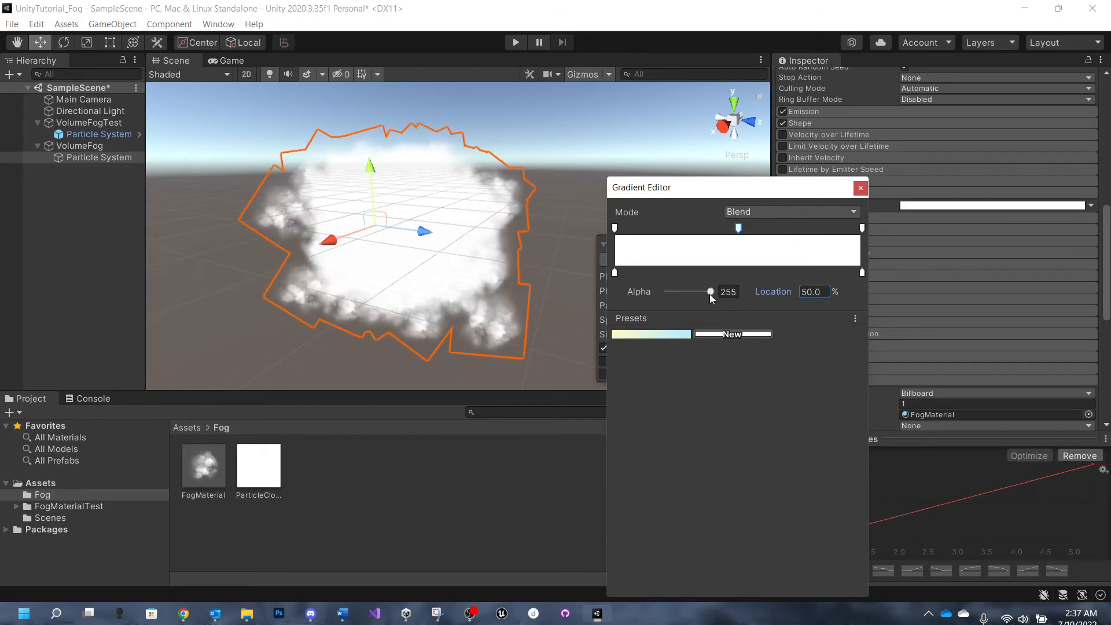
left_click(729, 292)
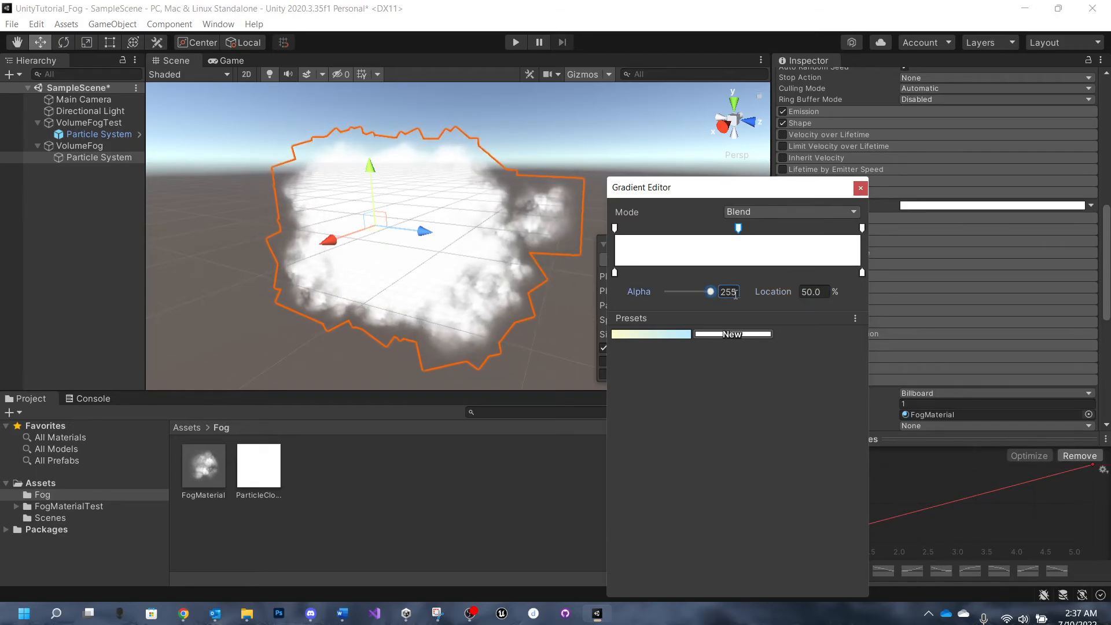
- Set the alpha of the gradient's start key (0%) and end key (100%) to 0
left_click(616, 228)
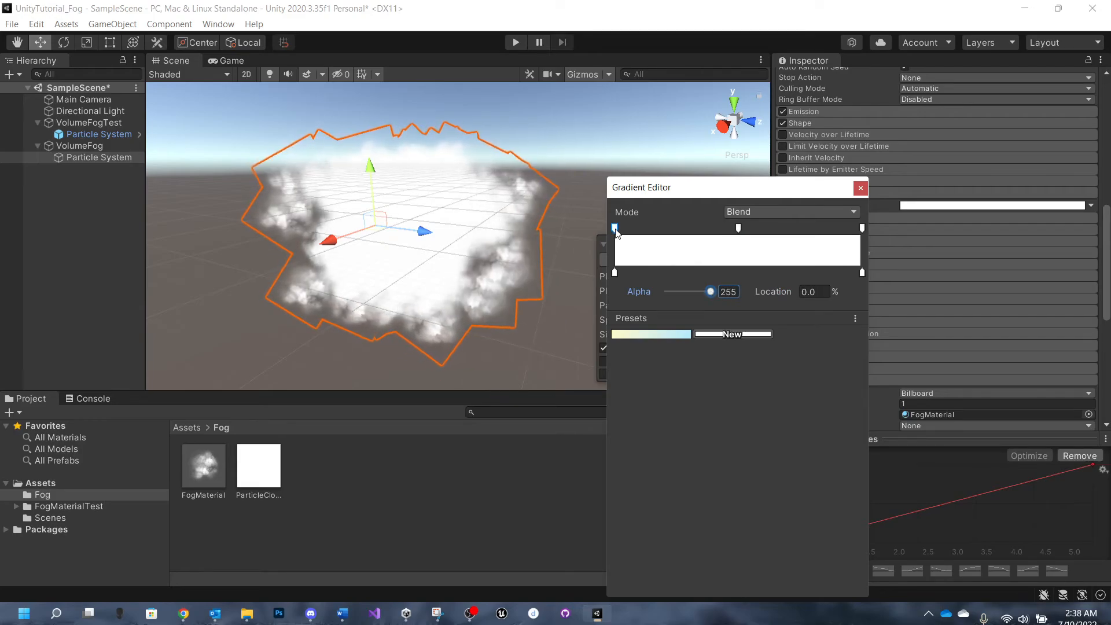
left_click_drag(712, 291, 677, 292)
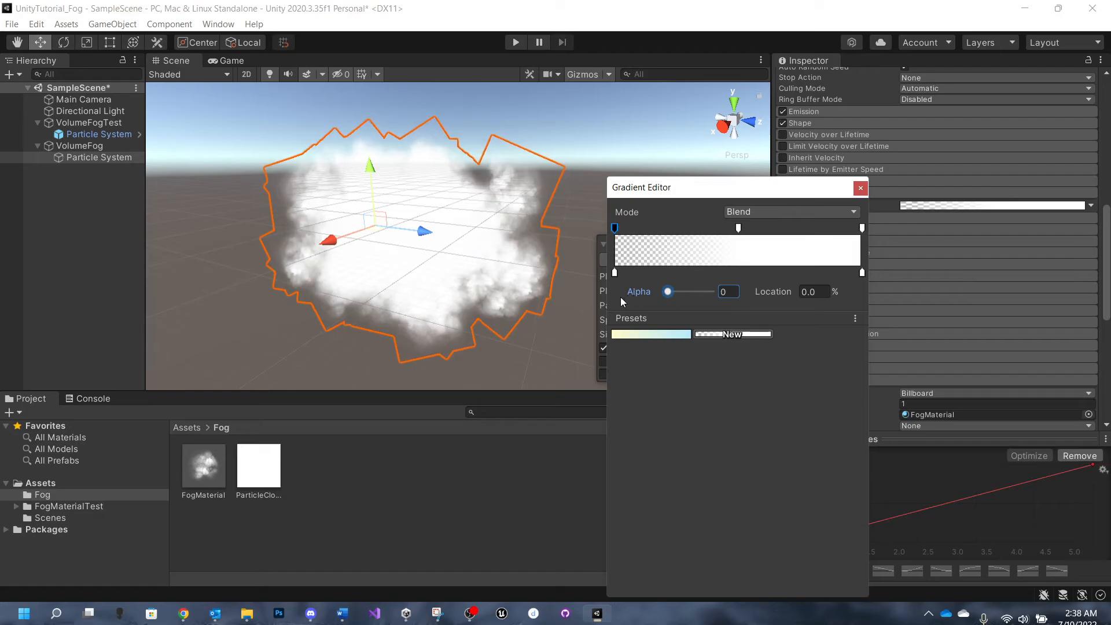
left_click(861, 229)
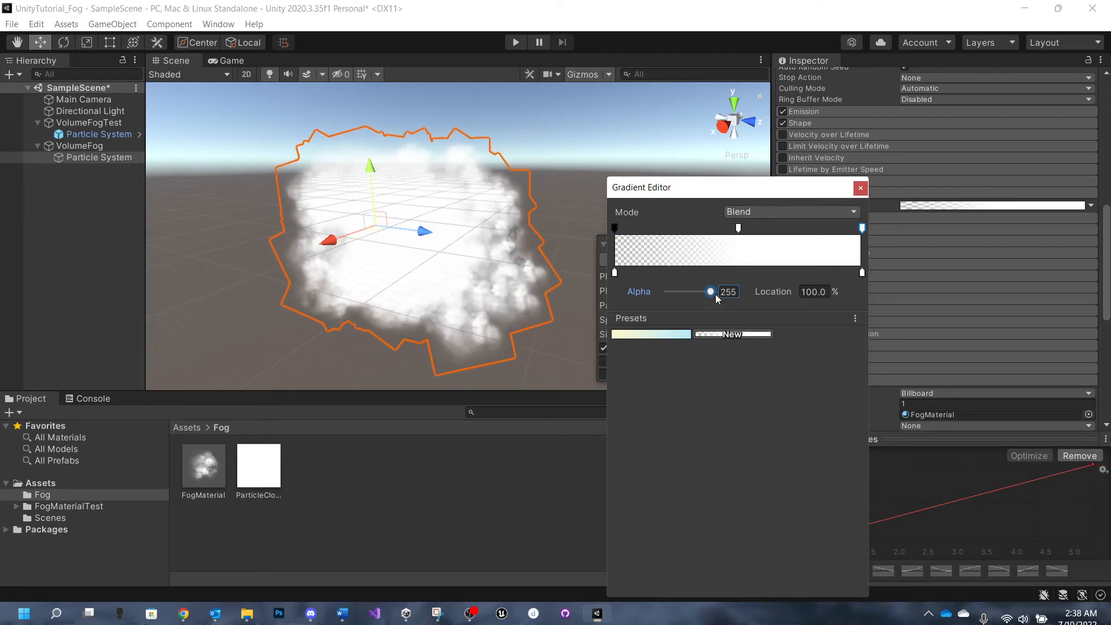
left_click_drag(712, 292, 634, 293)
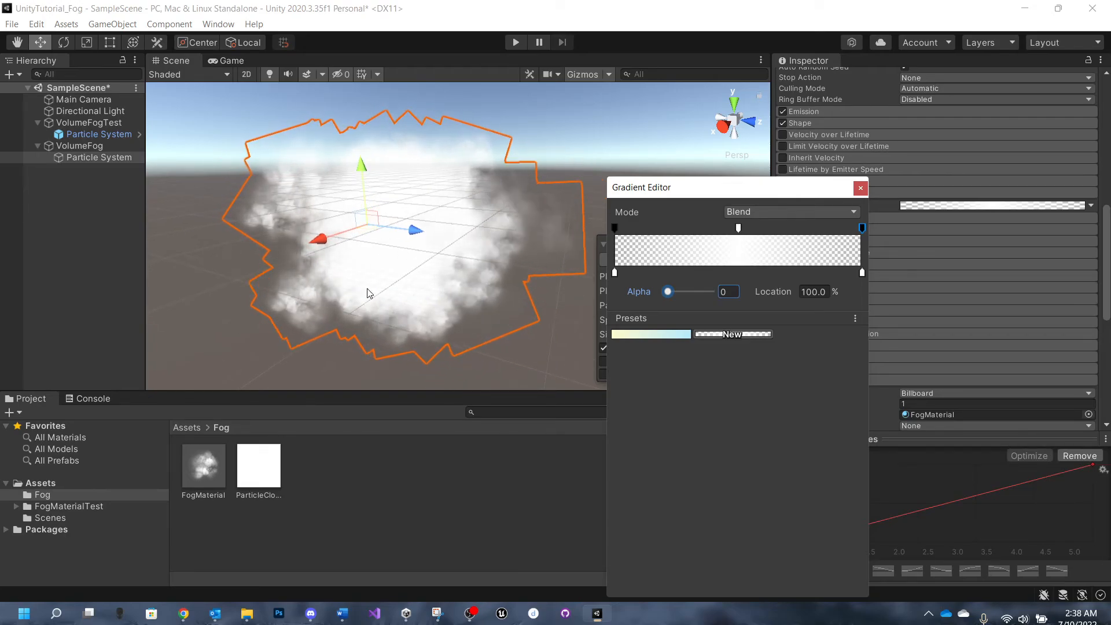
- Lower the alpha of the gradient's middle key at 50% to 43 and close the Gradient Editor
left_click(739, 228)
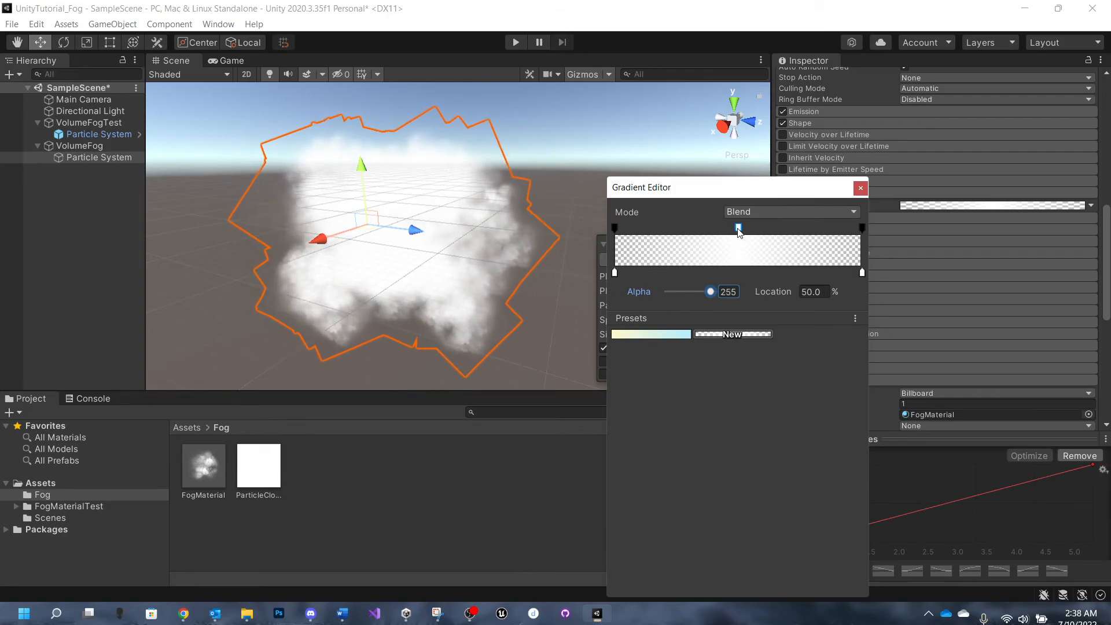
left_click_drag(711, 296, 688, 303)
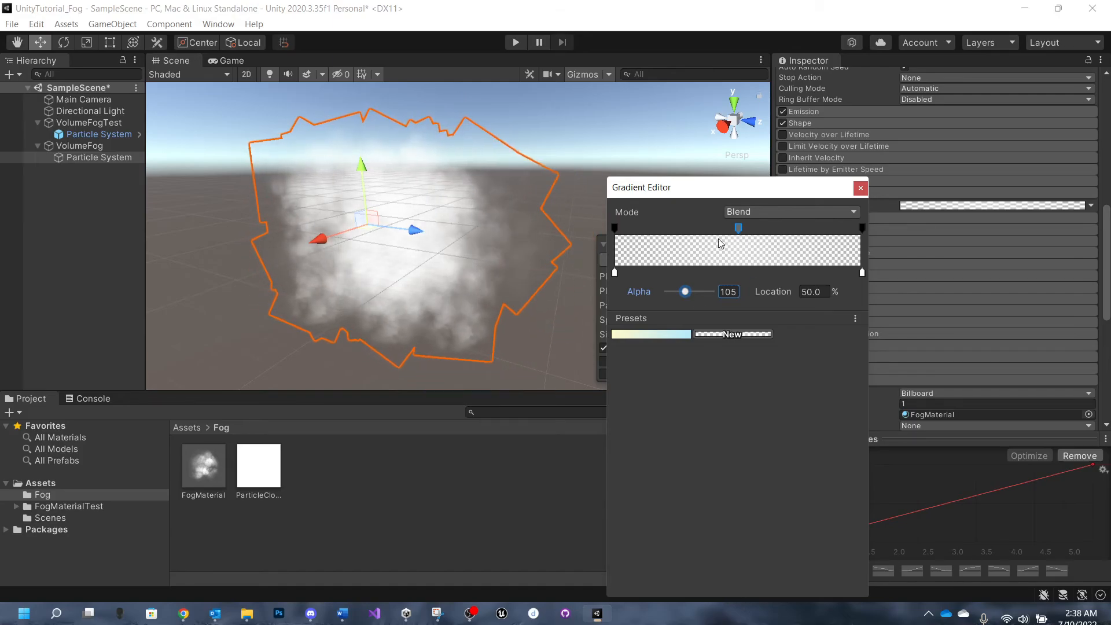
left_click(494, 251)
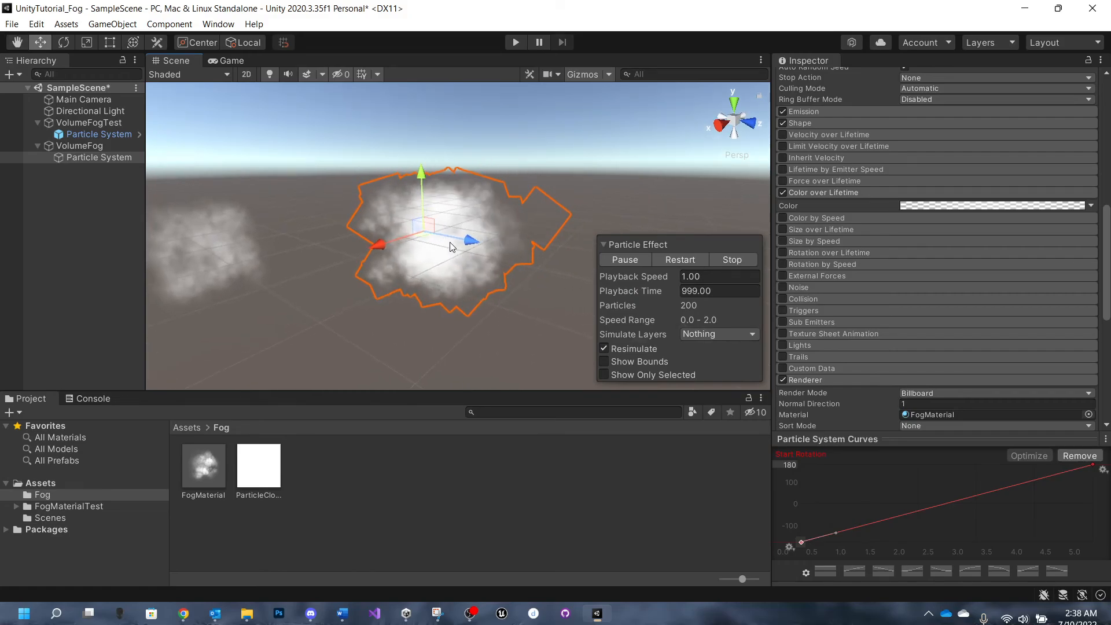
left_click(930, 206)
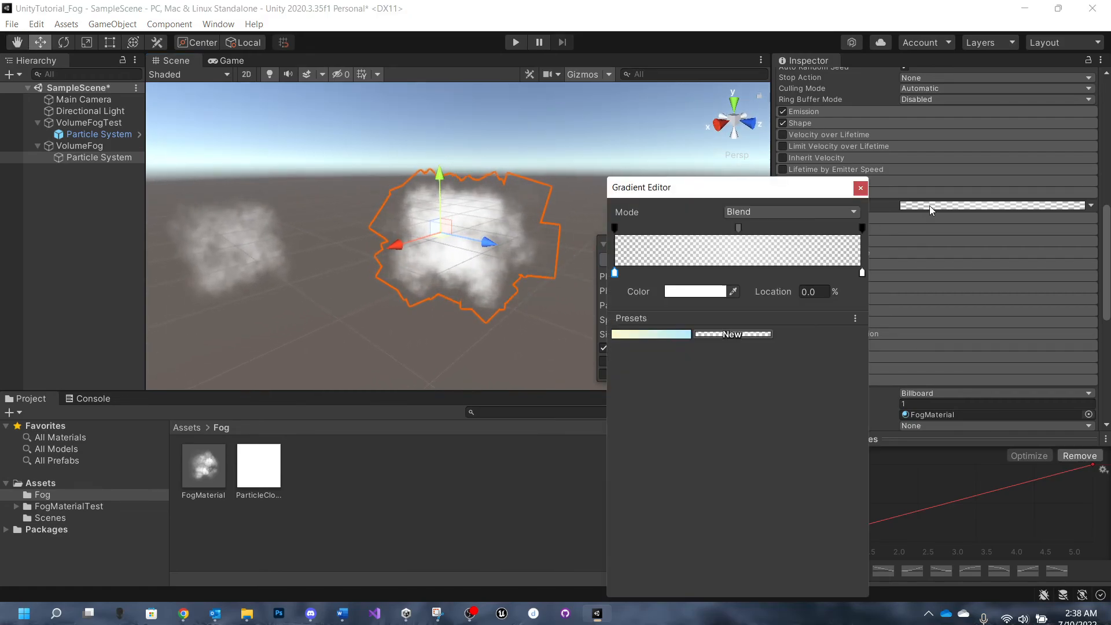
left_click(738, 228)
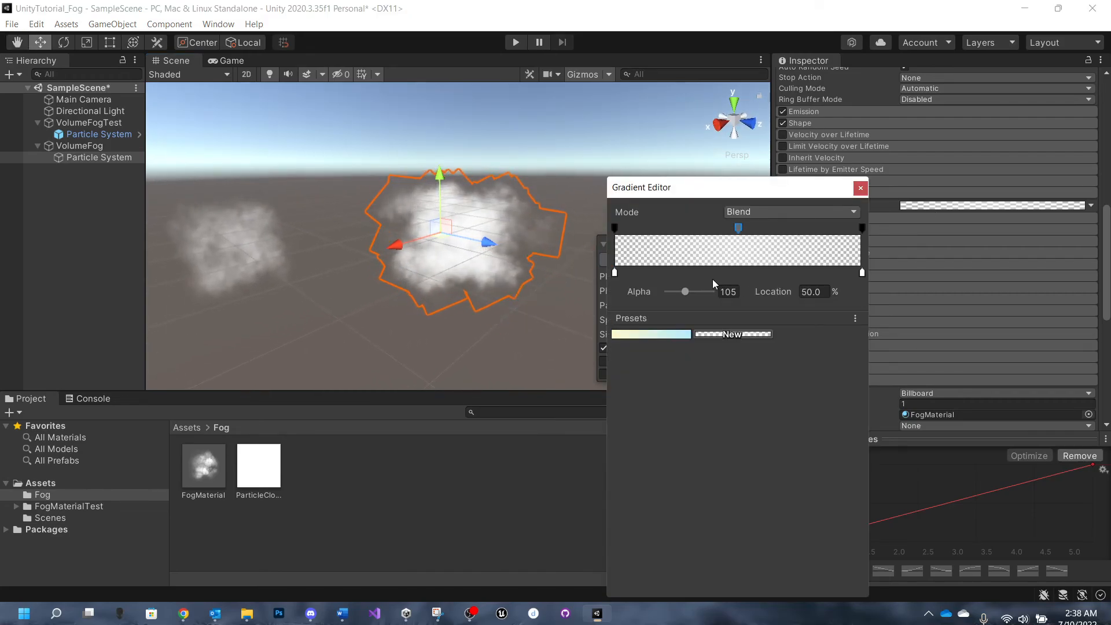
left_click_drag(713, 290, 676, 294)
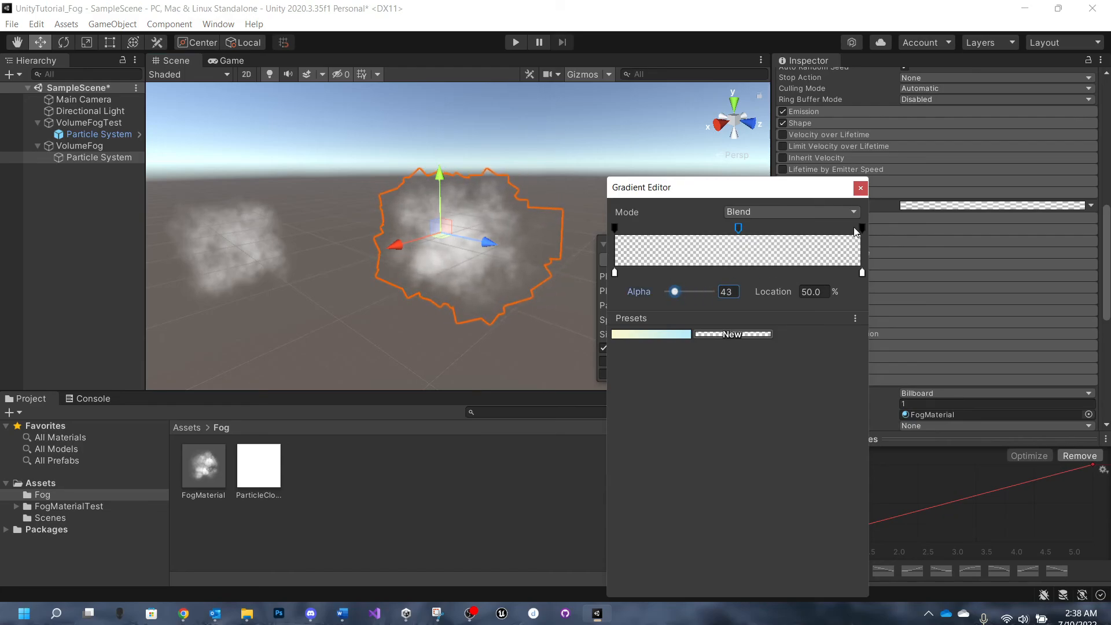
left_click(860, 188)
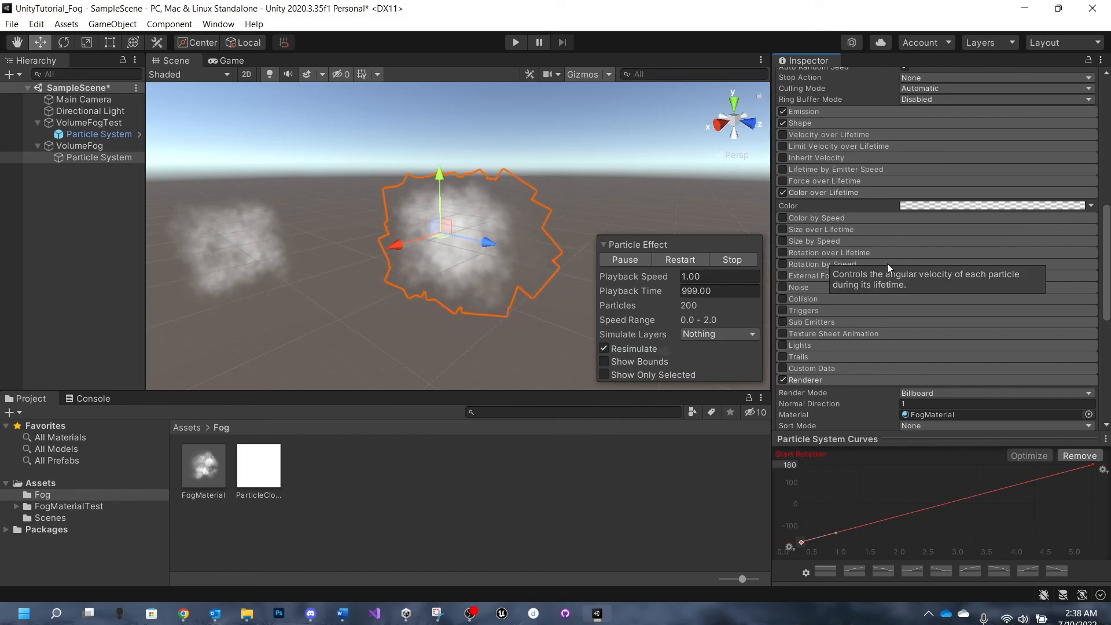
- Review the remaining particle modules, the Renderer settings and the Color over Lifetime gradient
scroll(887, 262, "down", 5)
scroll(887, 263, "down", 2)
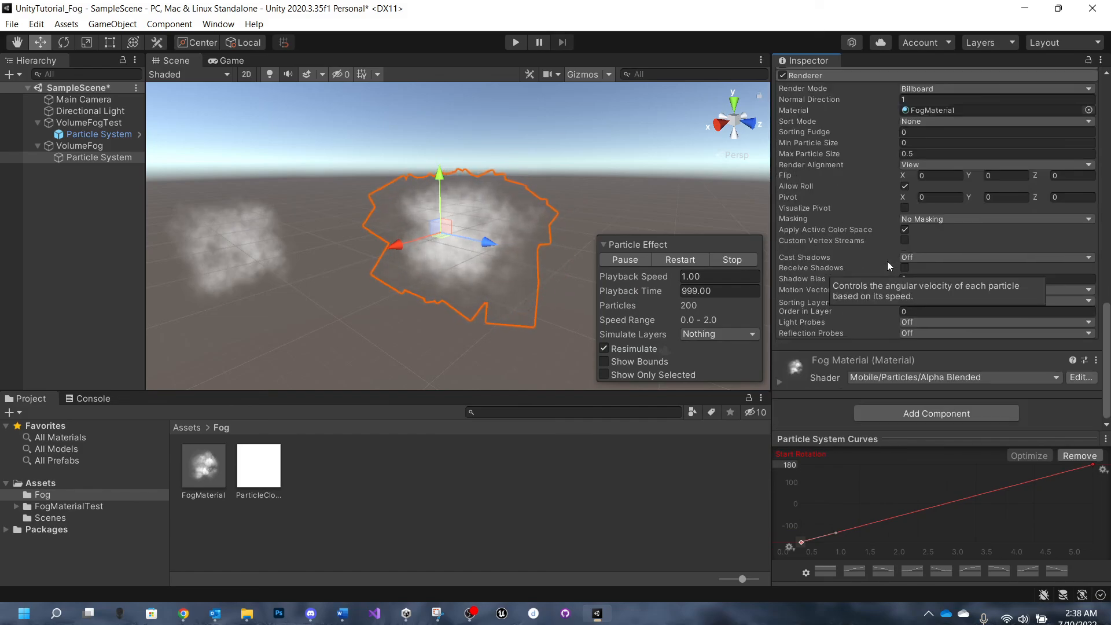
scroll(886, 262, "up", 5)
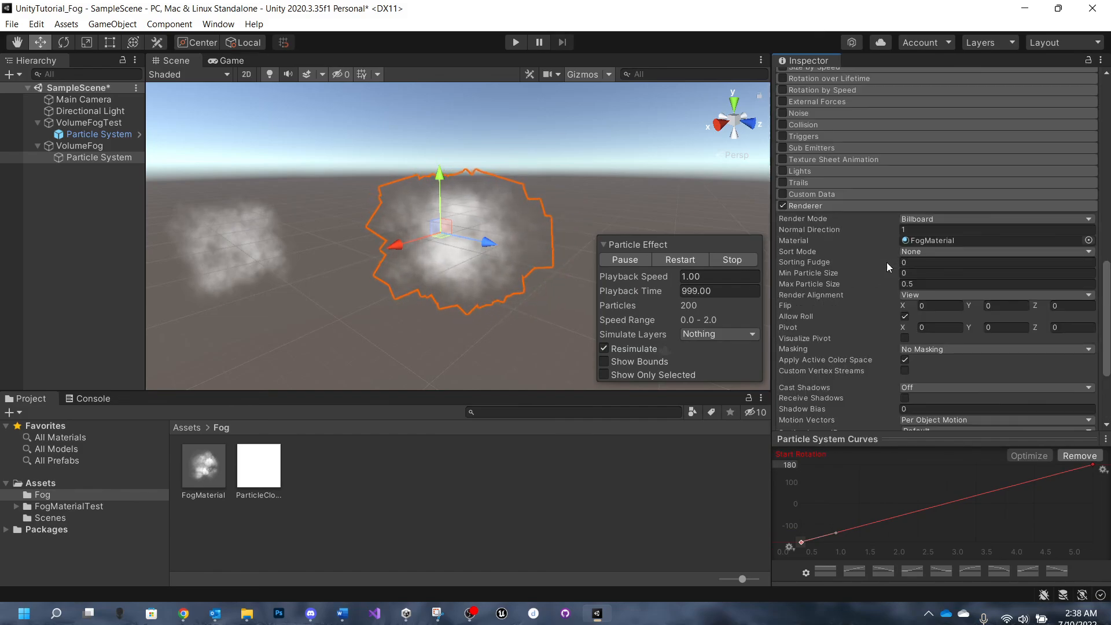
scroll(886, 262, "up", 5)
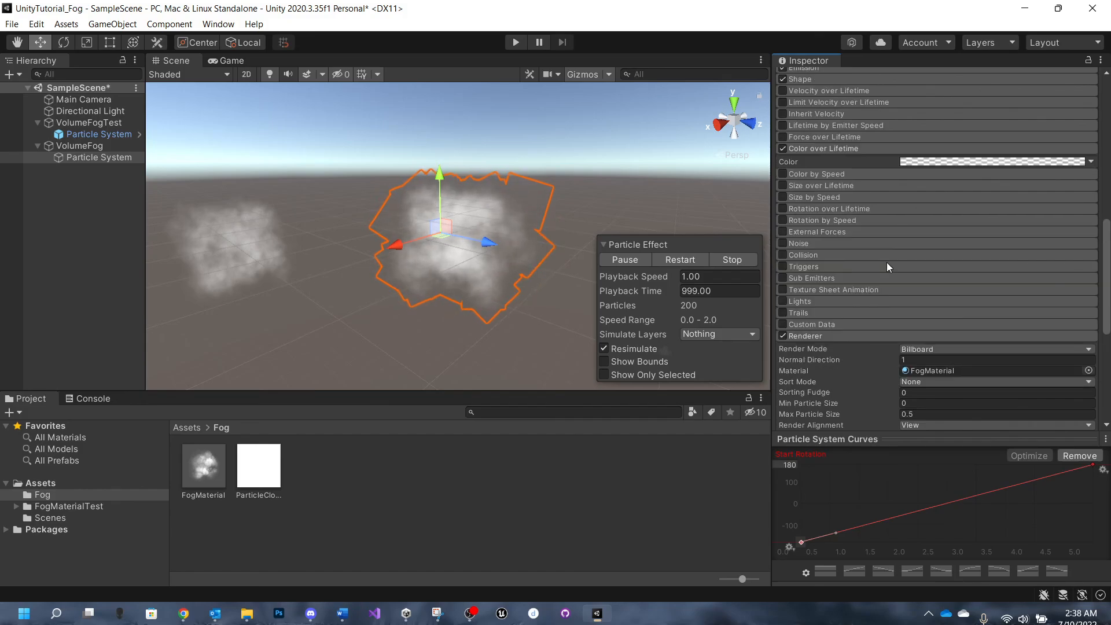
scroll(887, 262, "down", 5)
scroll(887, 263, "up", 5)
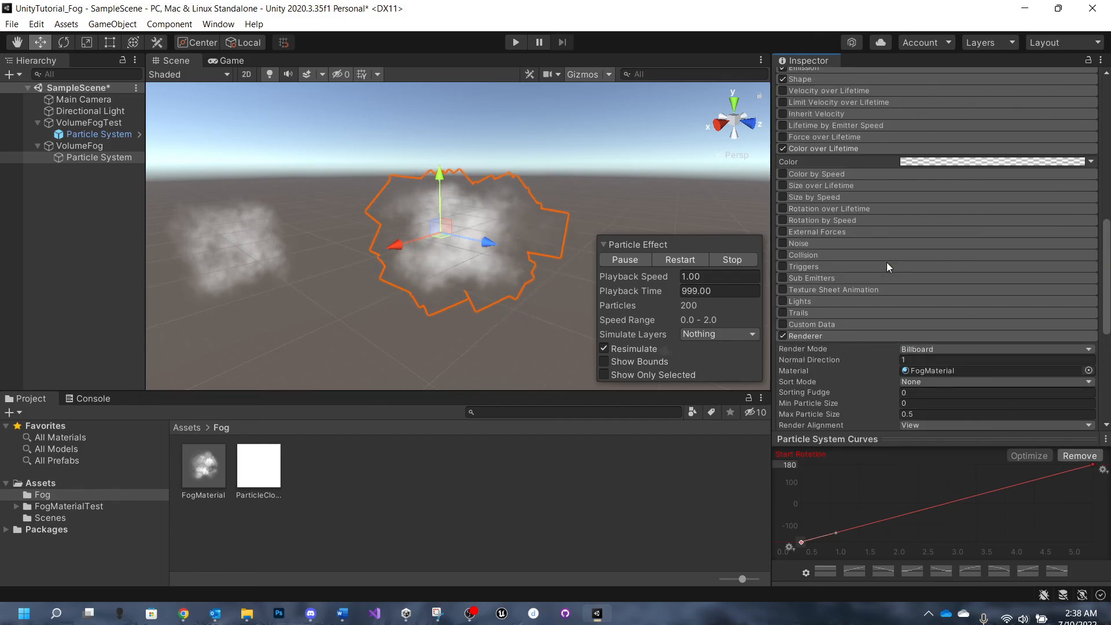
left_click(957, 163)
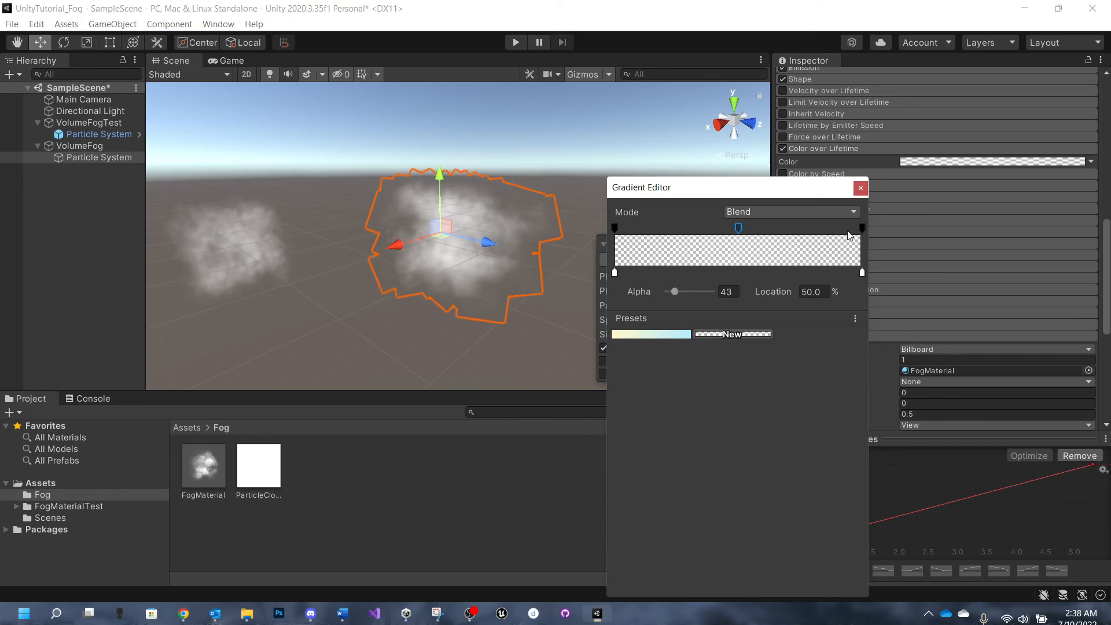
left_click(861, 189)
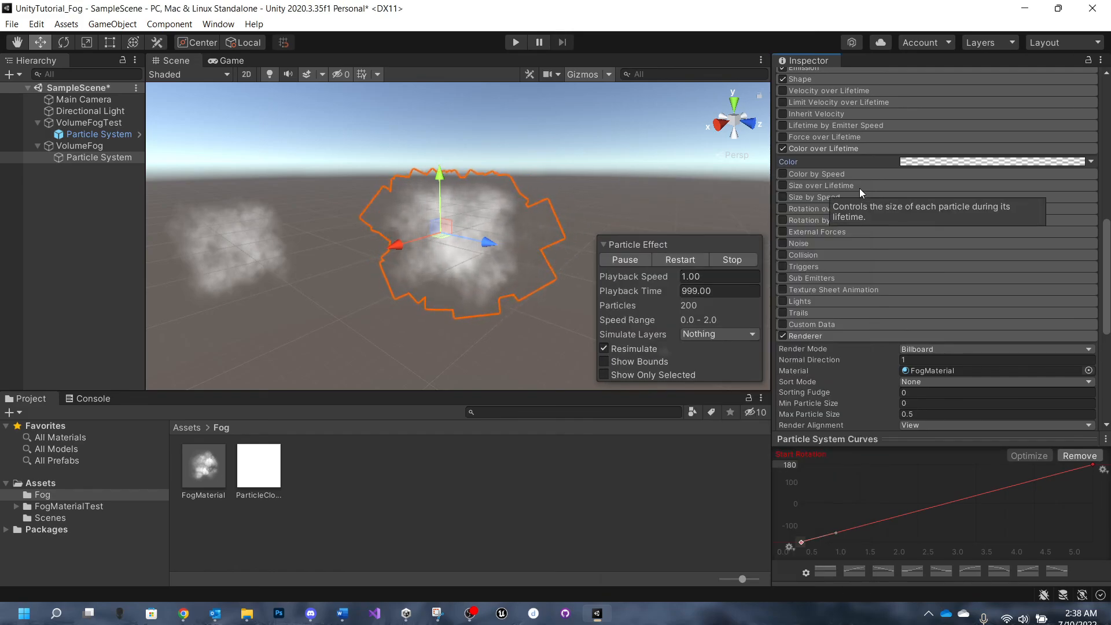